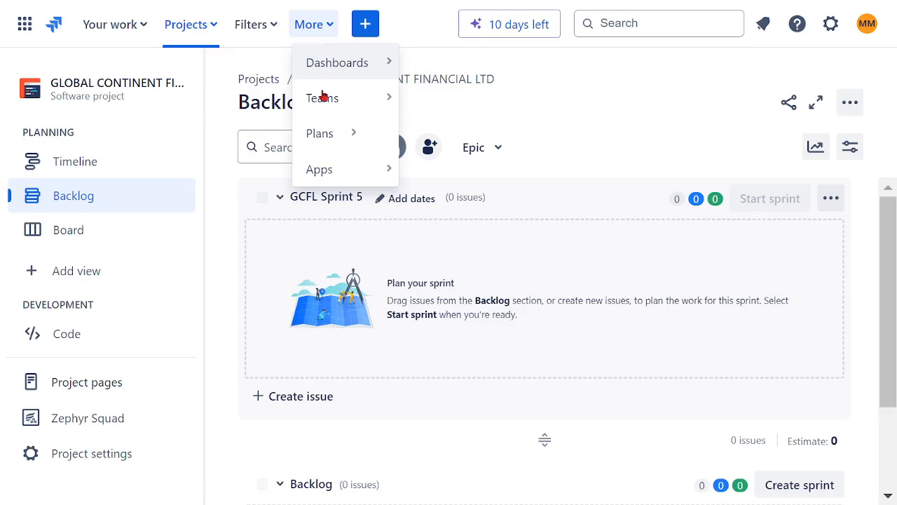
Open the Xray app's Getting Started page and collapse its side navigation
click(325, 171)
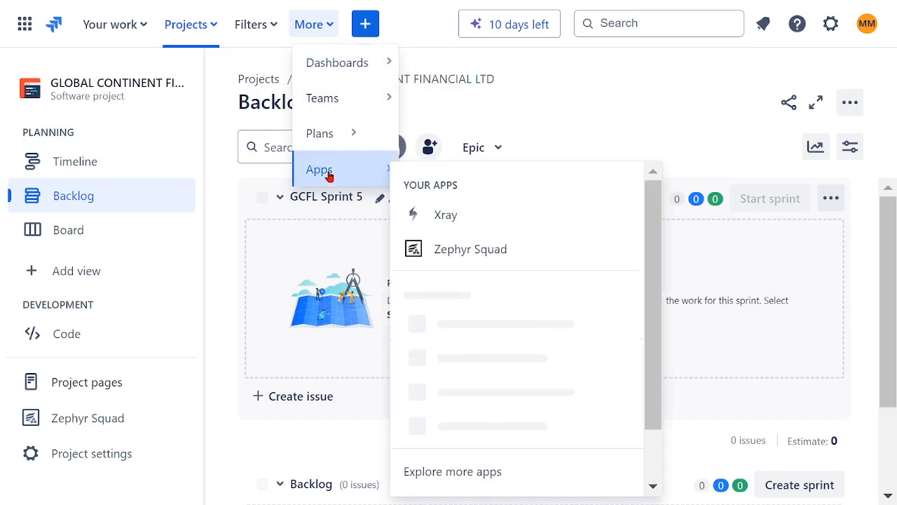
click(455, 219)
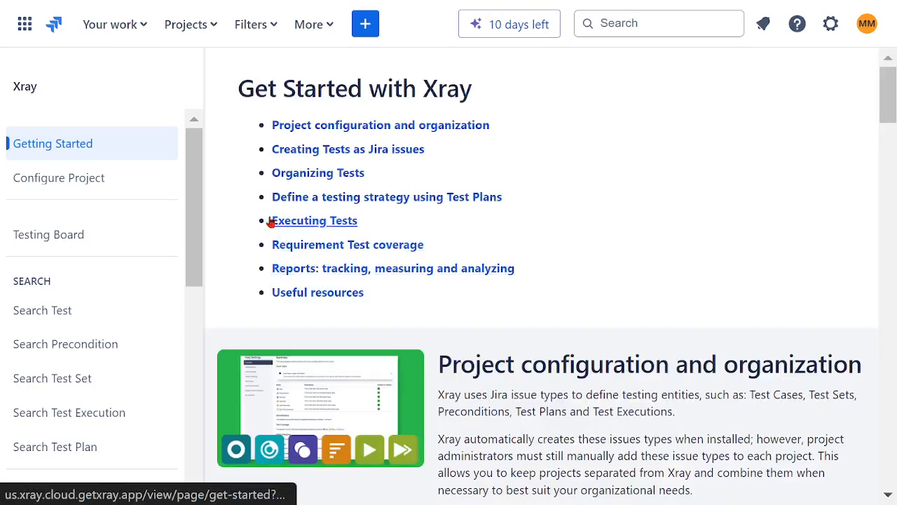
click(205, 86)
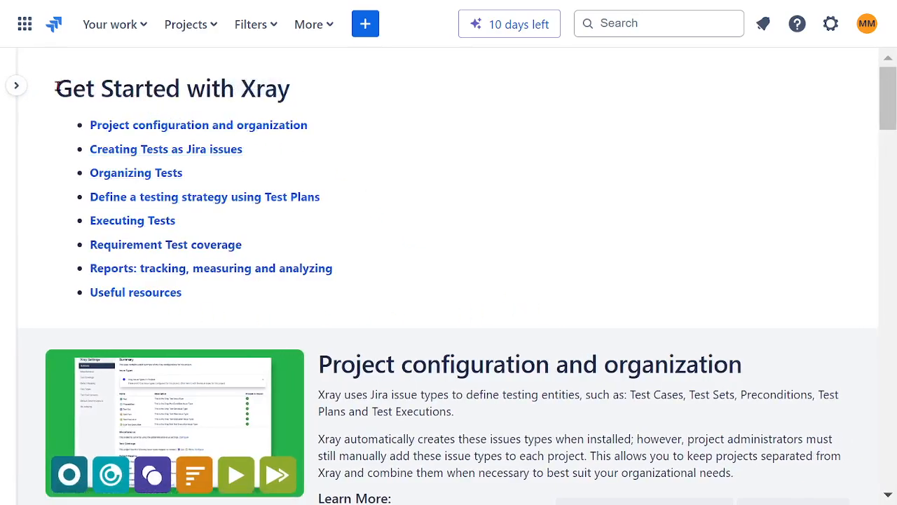
Read the Get Started guide's overview and its sections on project configuration, creating tests as Jira issues and organizing tests
drag(56, 89, 291, 91)
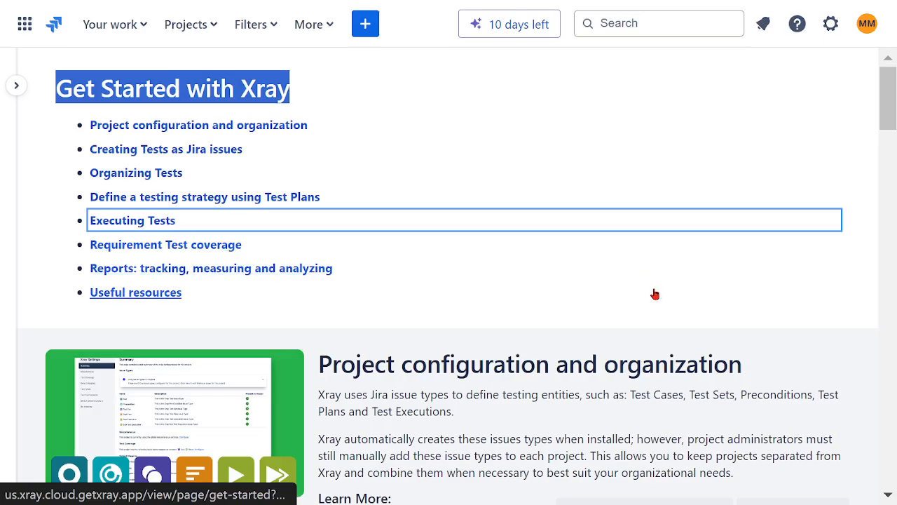
scroll(654, 293, down, 3)
drag(325, 136, 771, 151)
scroll(705, 218, down, 1)
scroll(705, 218, down, 2)
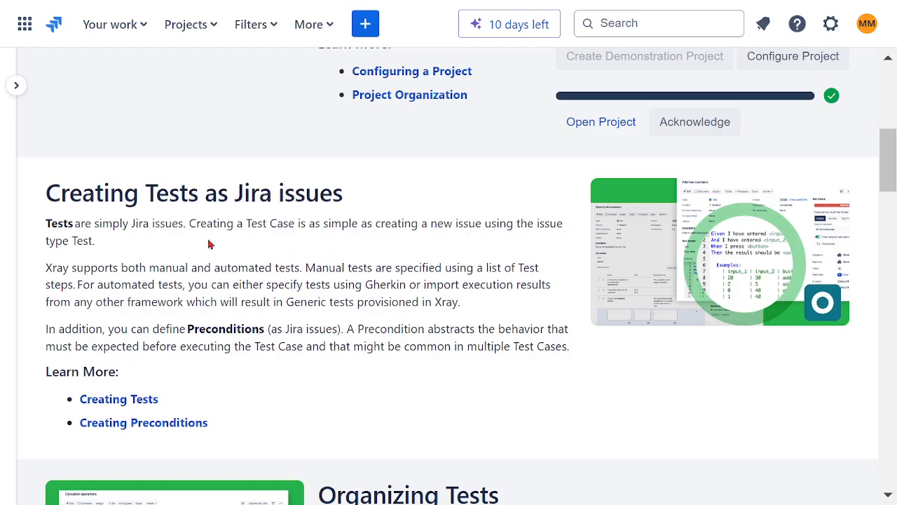
drag(49, 191, 367, 210)
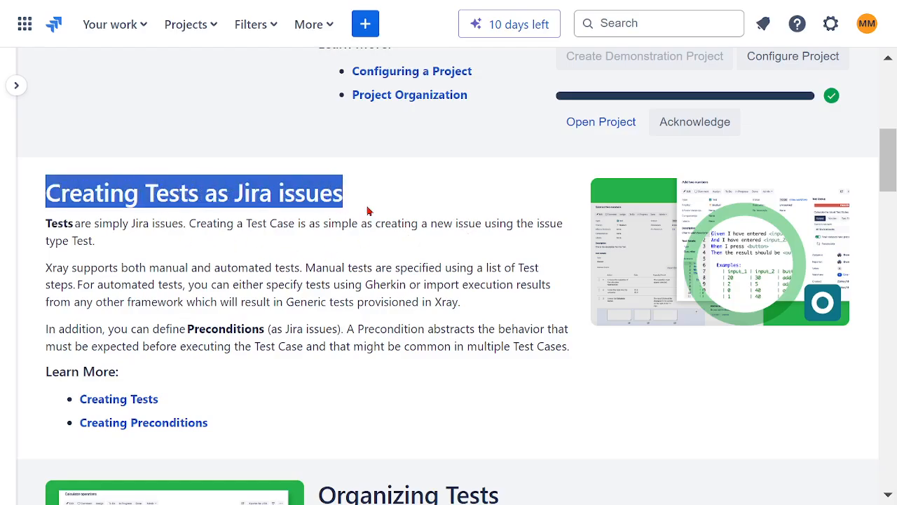
click(417, 280)
scroll(492, 334, down, 5)
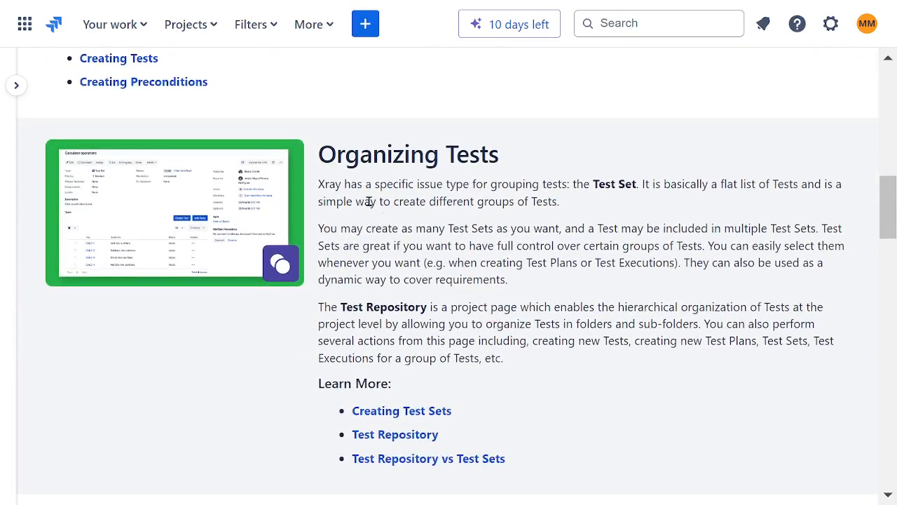
drag(317, 158, 520, 169)
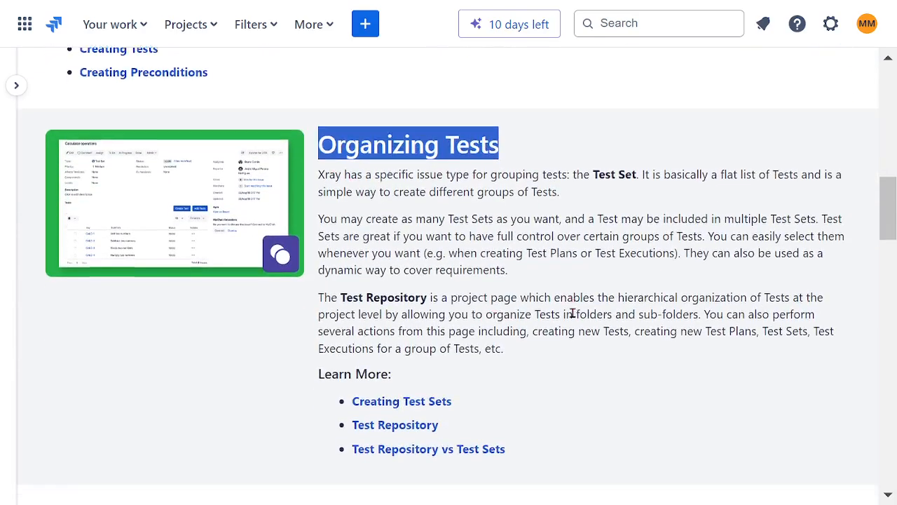
Read the guide's sections on test plans, executing tests, requirement test coverage and reports, and return to the guide's beginning
scroll(573, 316, down, 5)
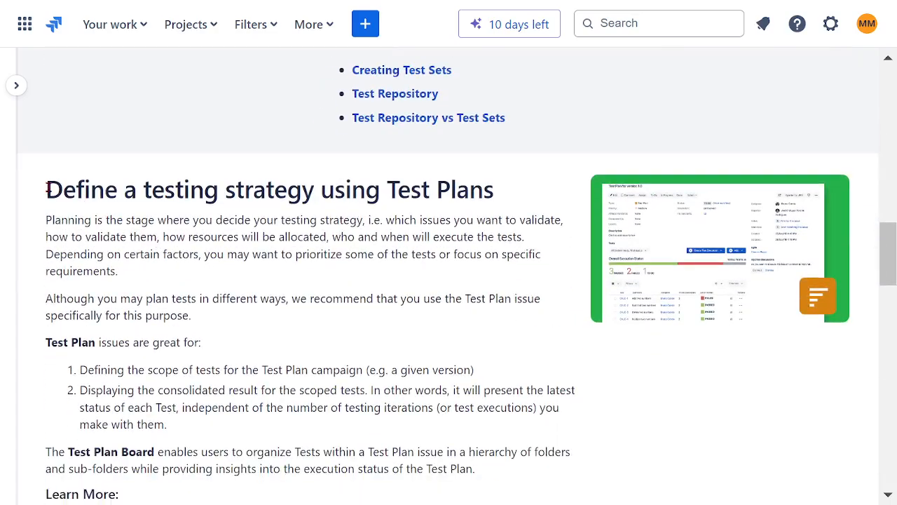
drag(47, 189, 516, 201)
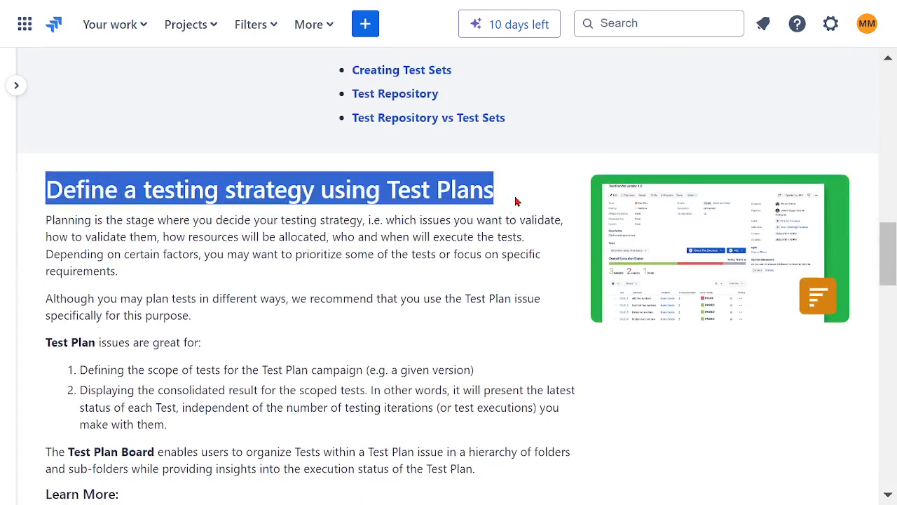
click(495, 306)
scroll(517, 320, down, 6)
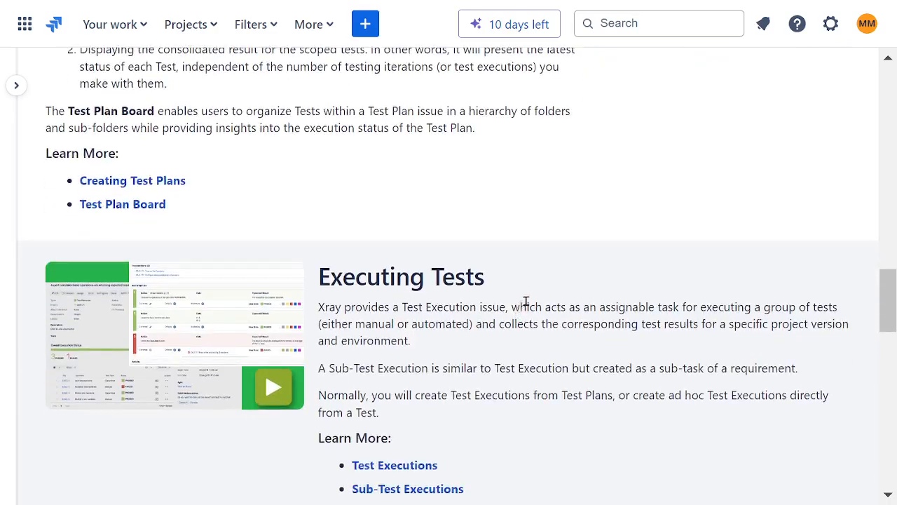
scroll(629, 305, down, 3)
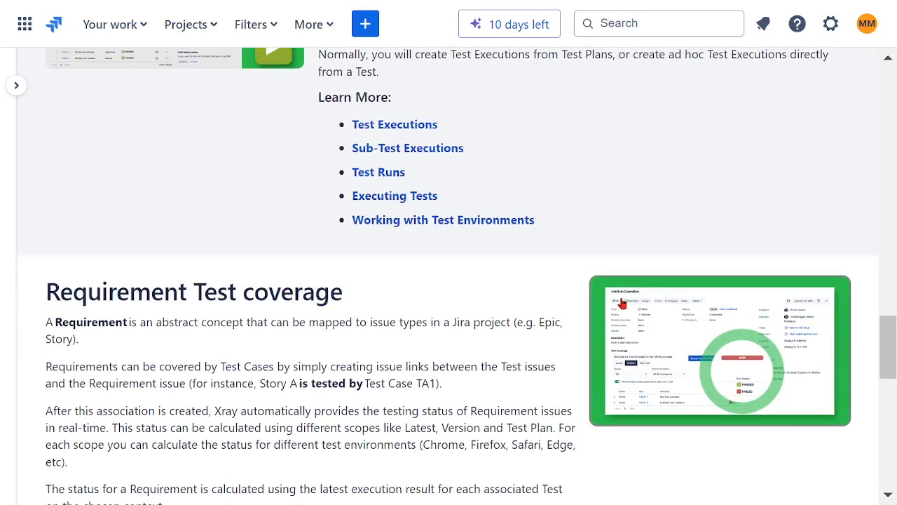
drag(47, 291, 364, 306)
scroll(462, 354, down, 5)
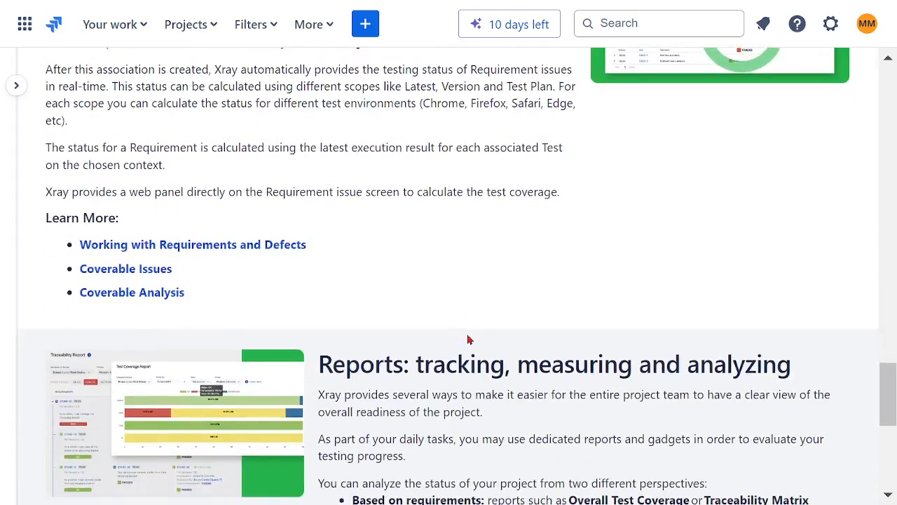
scroll(523, 293, down, 3)
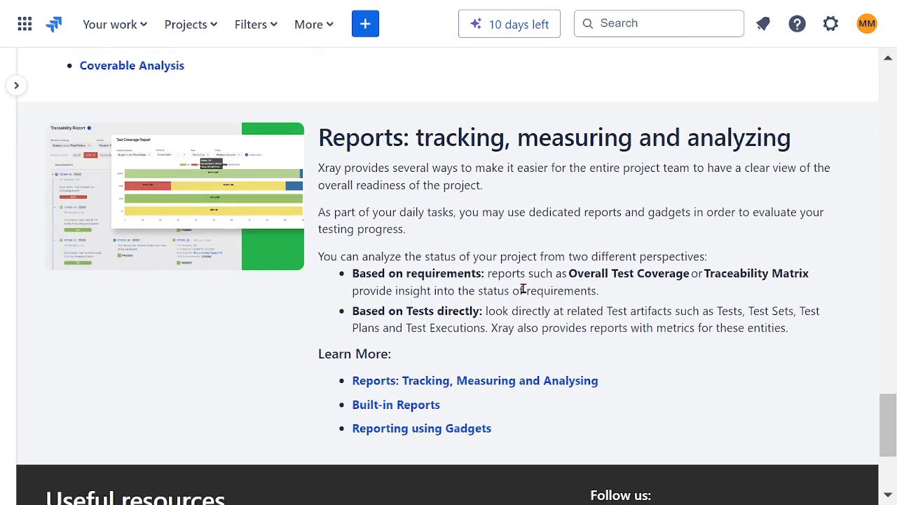
drag(320, 137, 778, 138)
click(601, 295)
scroll(571, 296, up, 15)
scroll(576, 279, up, 6)
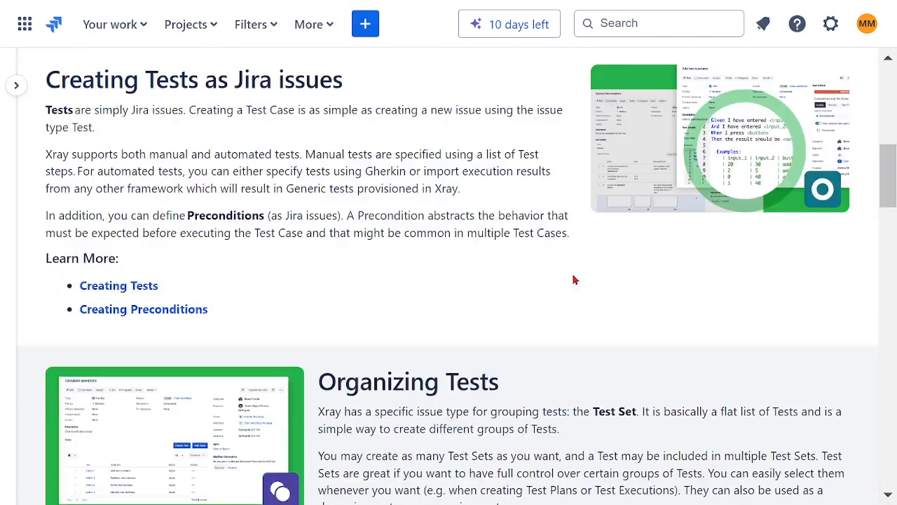
scroll(550, 263, up, 8)
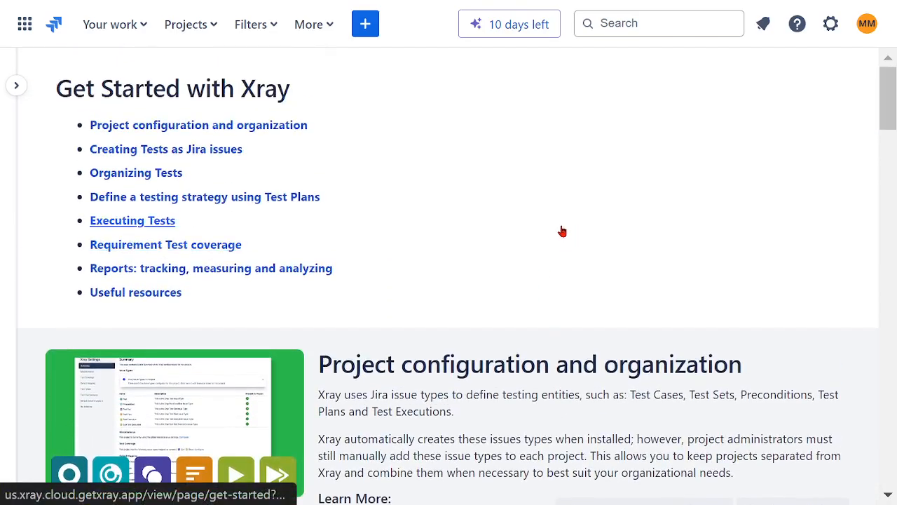
Open the Xray project configuration for "Xray Sample Project - Online Store" from the project configuration section
scroll(556, 184, down, 3)
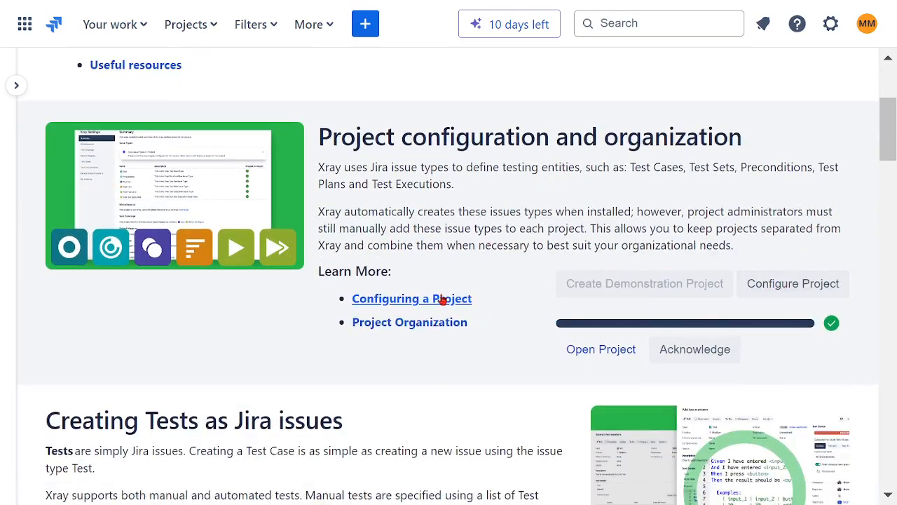
click(776, 289)
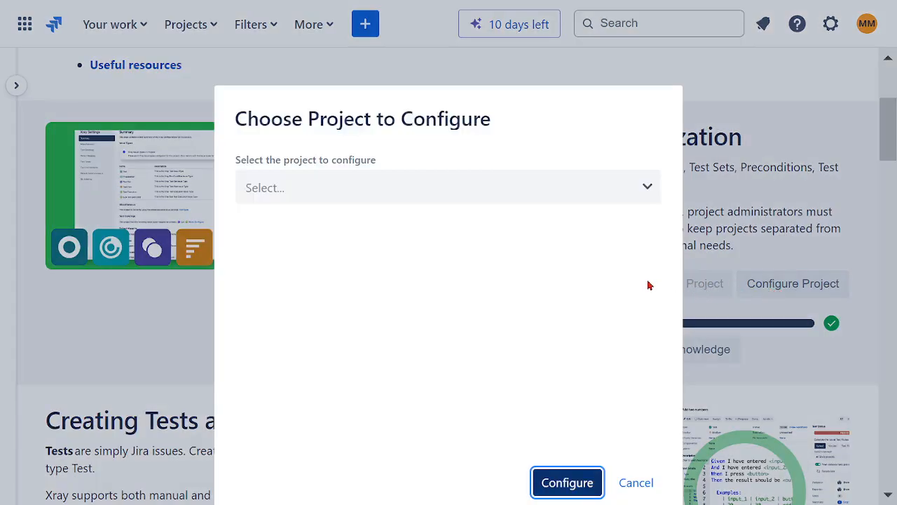
click(648, 196)
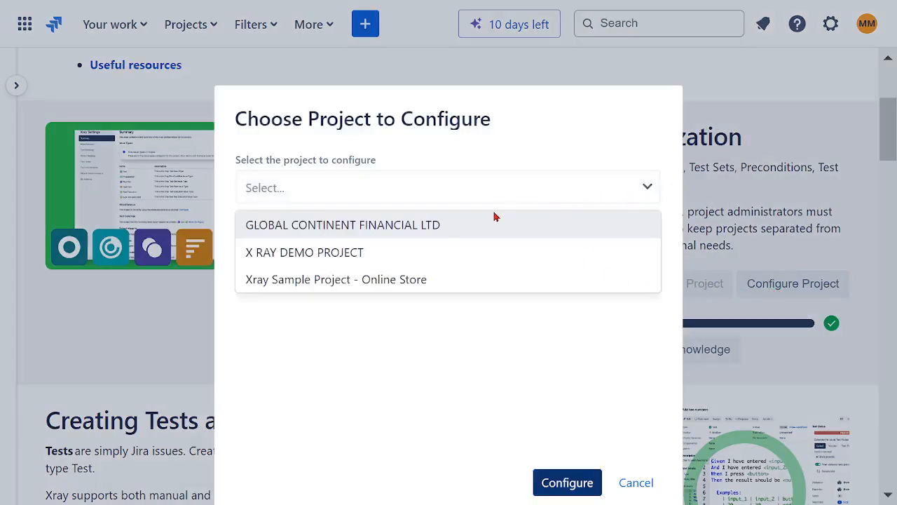
click(325, 281)
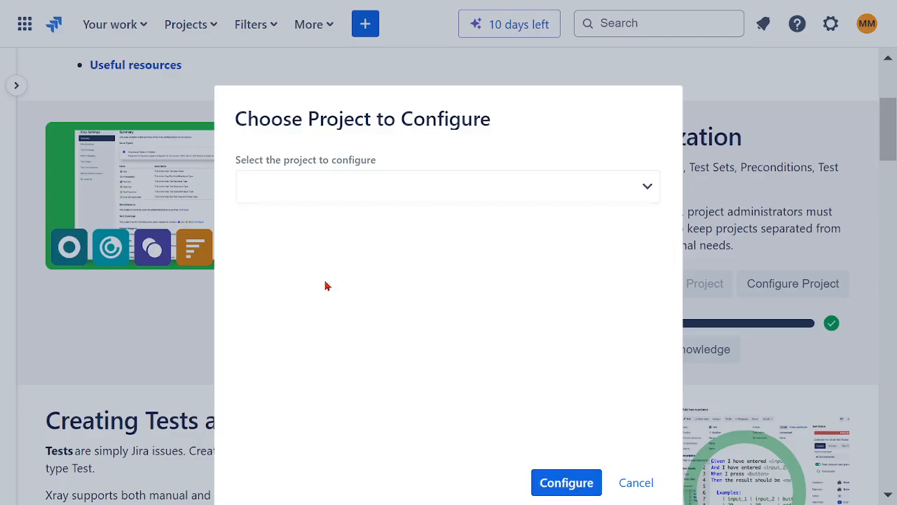
click(566, 483)
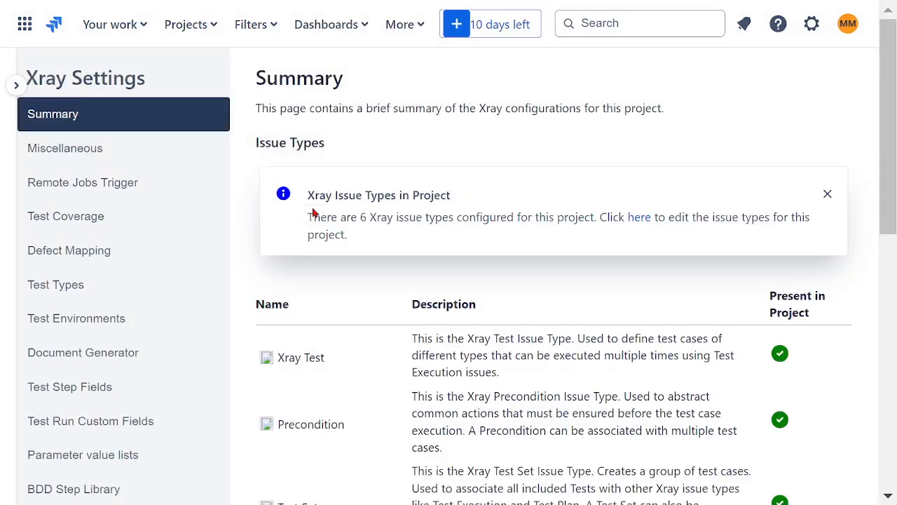
Dismiss the notice about Xray issue types and review the project's Xray configuration summary
click(826, 196)
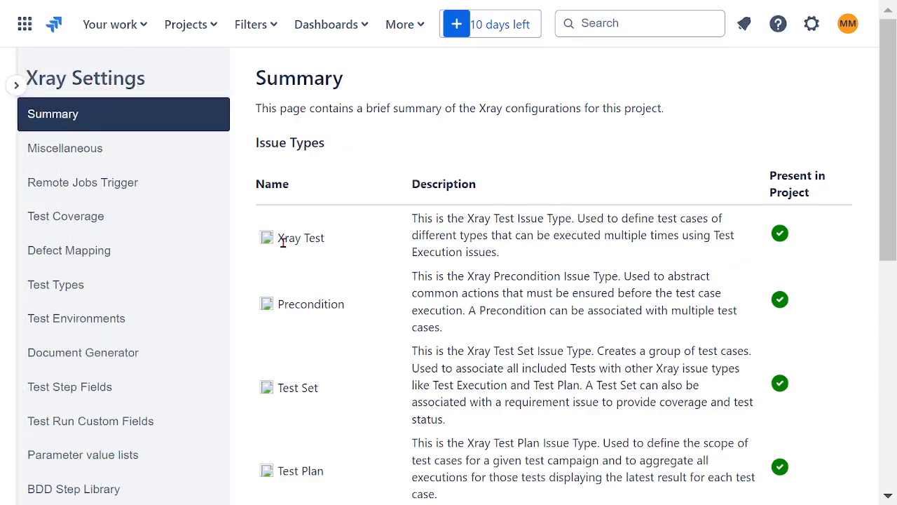
scroll(448, 348, down, 2)
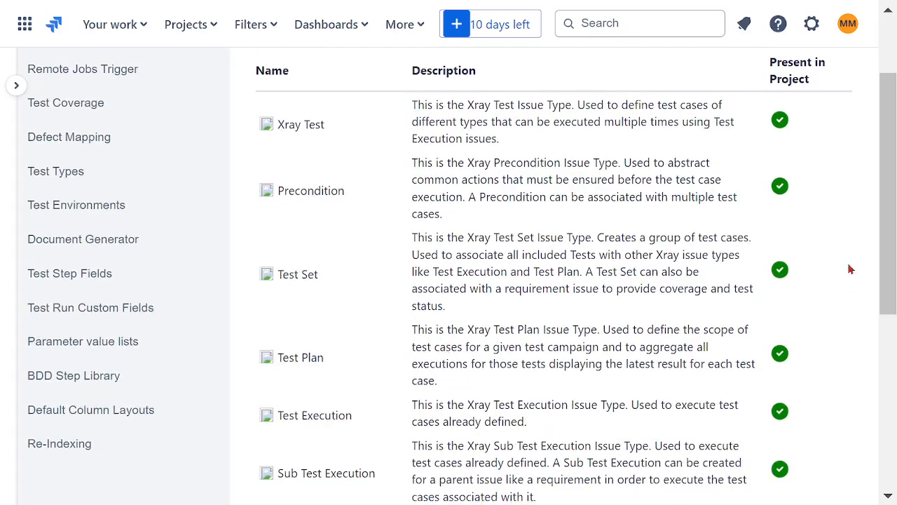
scroll(601, 322, down, 6)
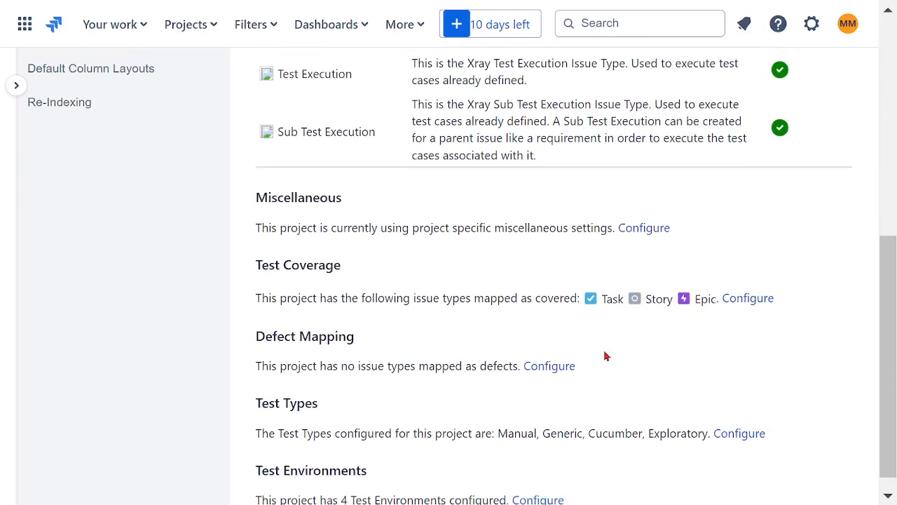
scroll(603, 336, up, 8)
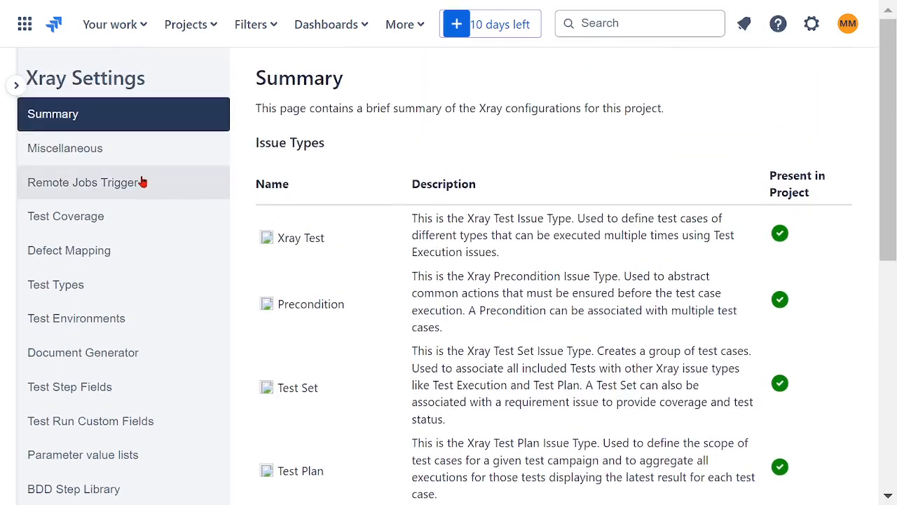
Review the project's Miscellaneous settings, including the test run options and defect links
click(72, 161)
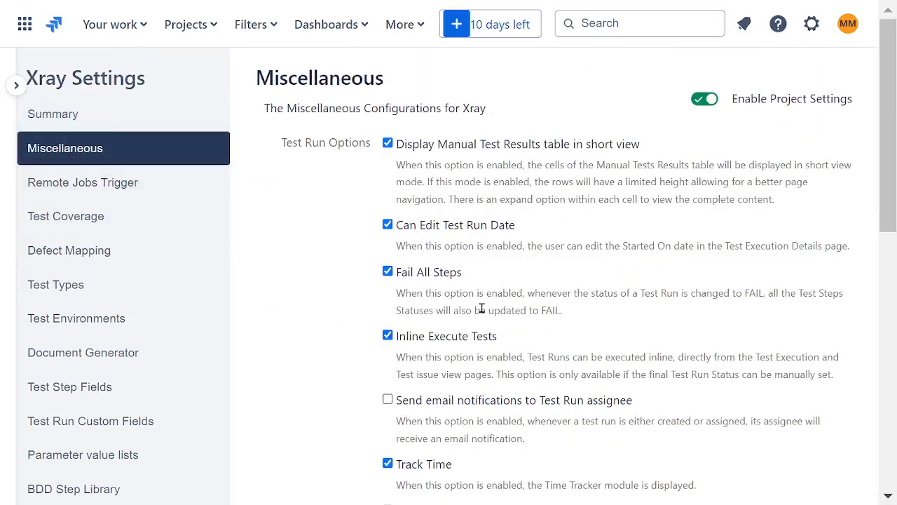
scroll(687, 330, down, 5)
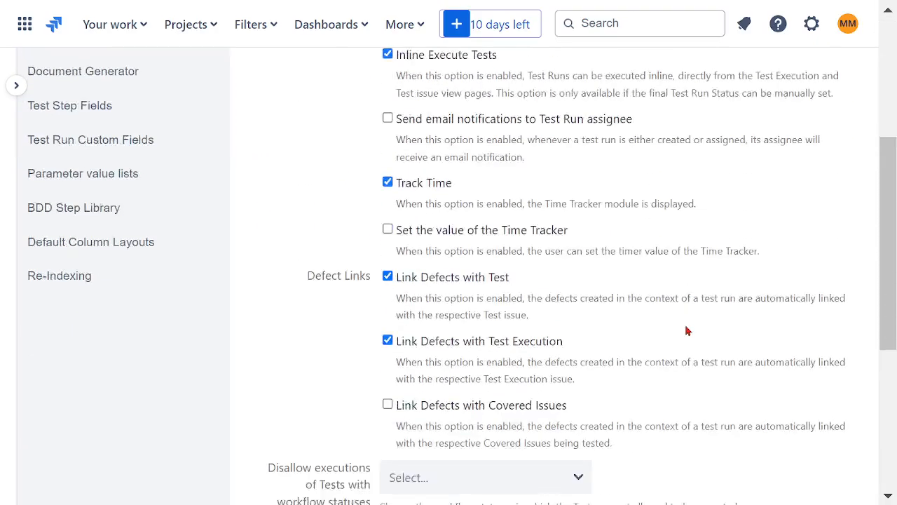
scroll(683, 330, up, 5)
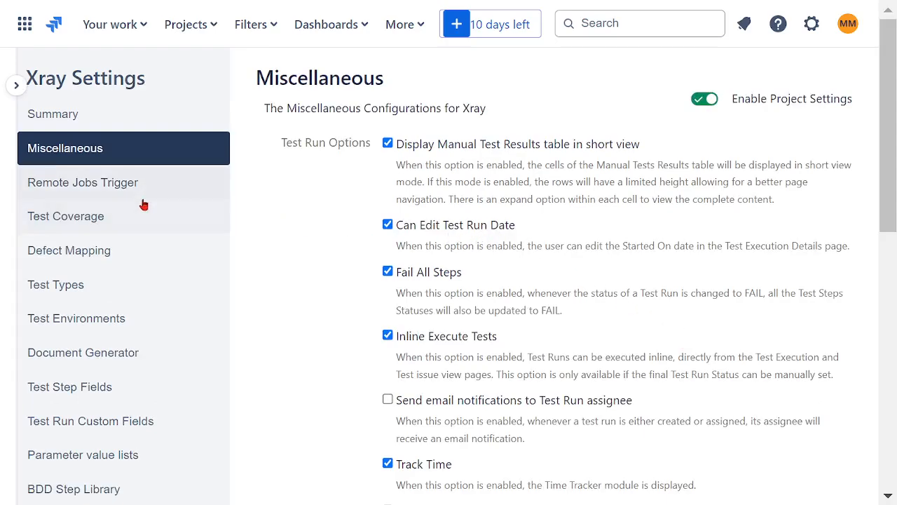
Review the Test Coverage settings, comparing available and coverable issue types and checking the coverage hierarchy options
click(72, 224)
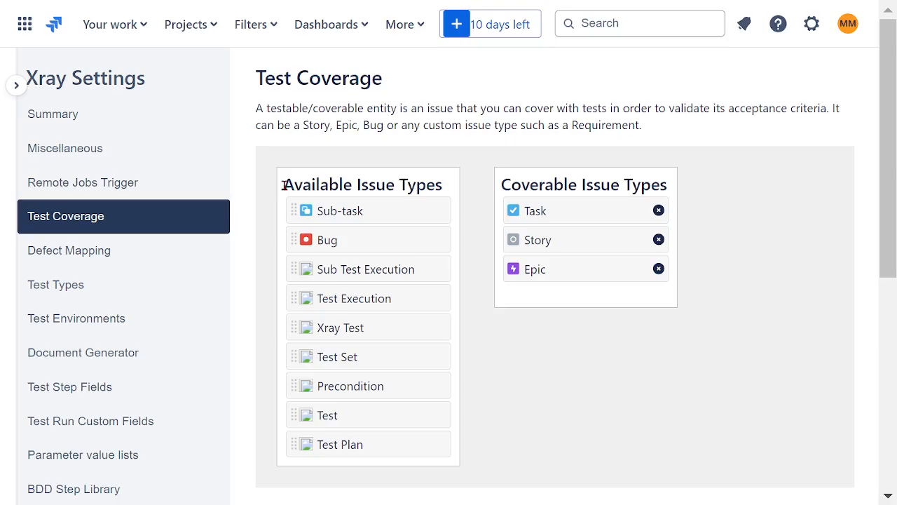
drag(284, 185, 443, 196)
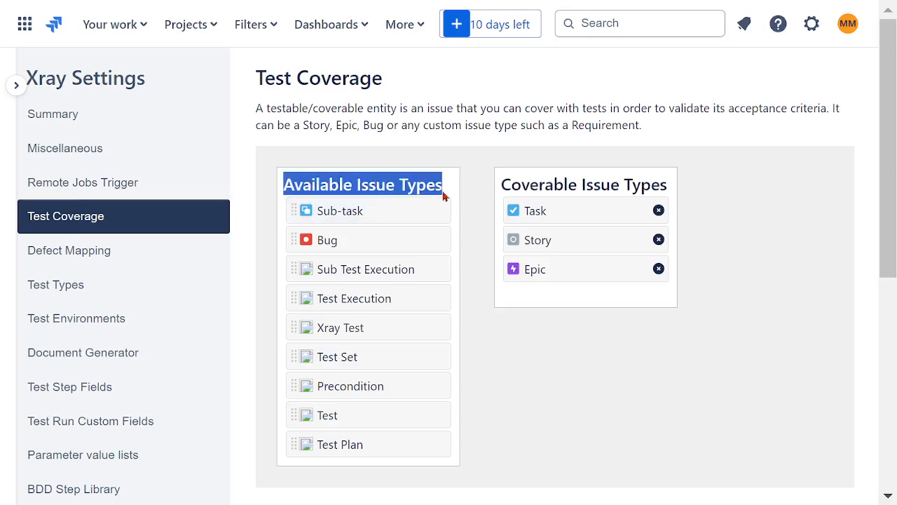
click(478, 251)
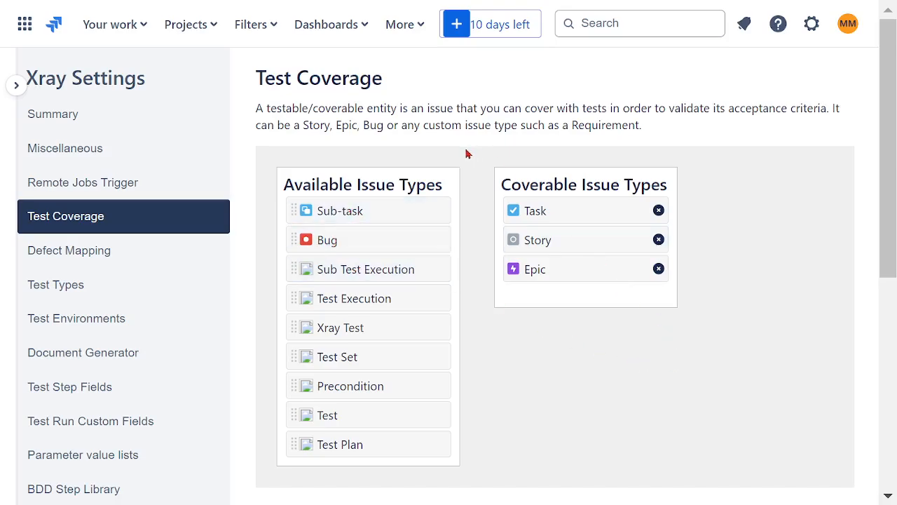
scroll(666, 363, down, 3)
scroll(667, 360, up, 1)
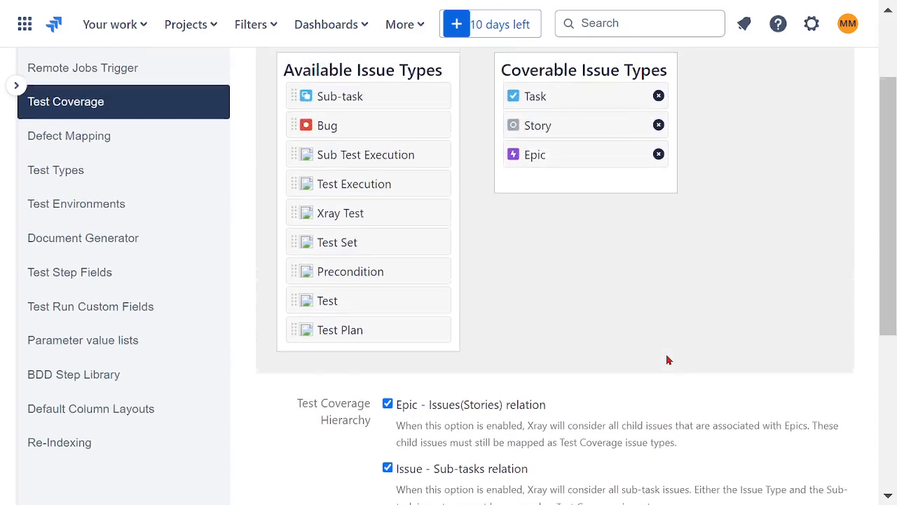
Review the project's Defect Mapping issue types and its Test Types options
click(92, 140)
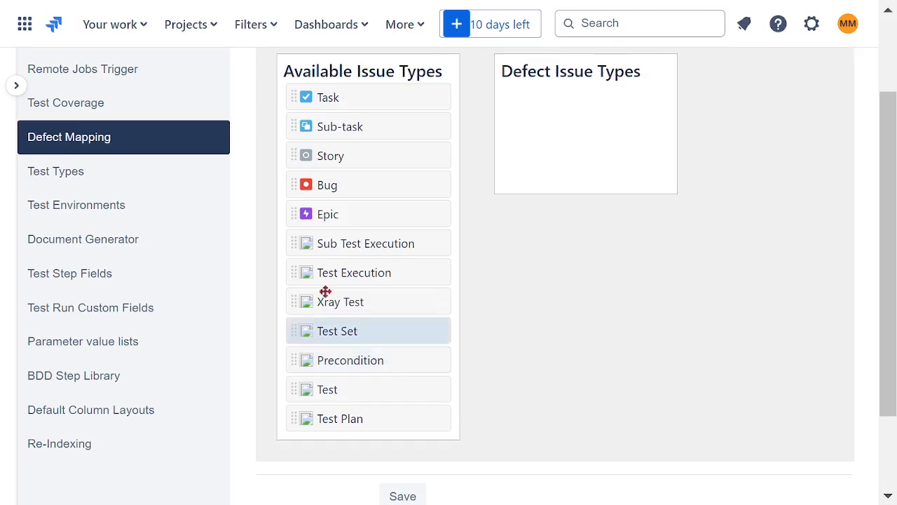
click(74, 175)
scroll(609, 355, up, 1)
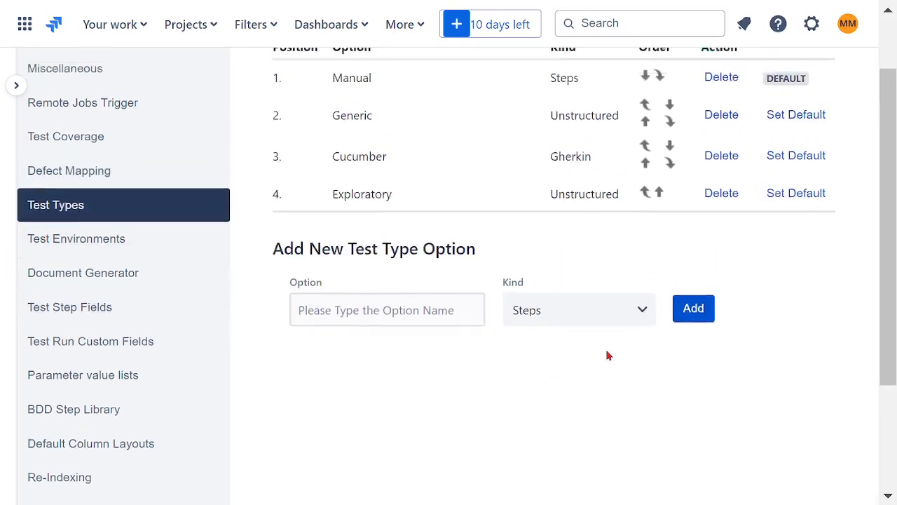
scroll(609, 356, up, 2)
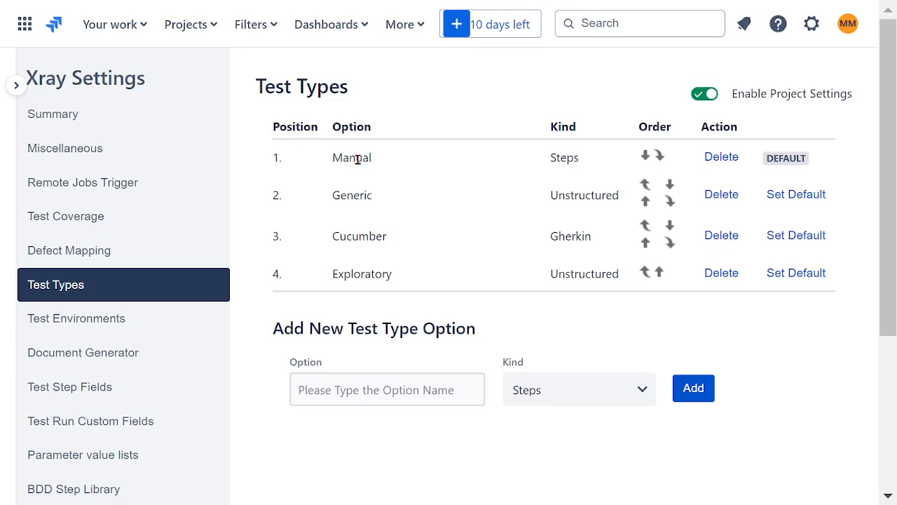
Check the Exploratory test type option and review the project's test environments
double_click(364, 272)
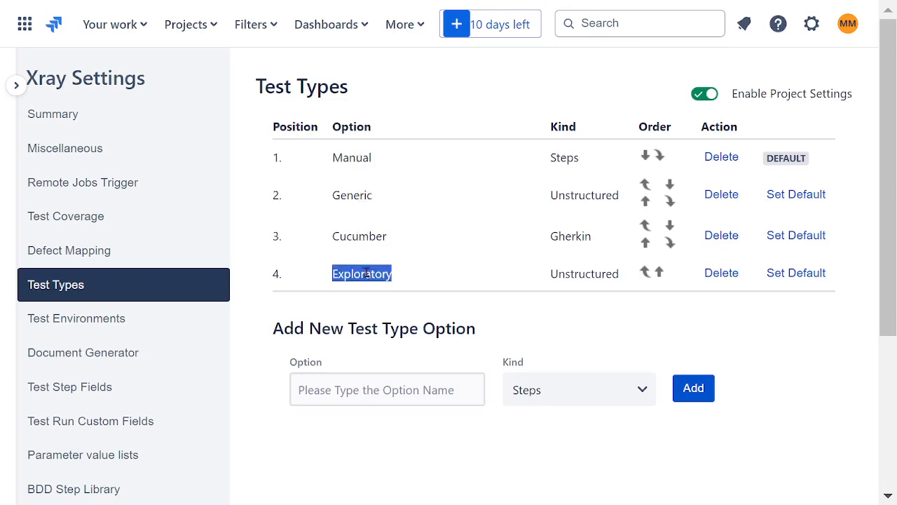
click(97, 319)
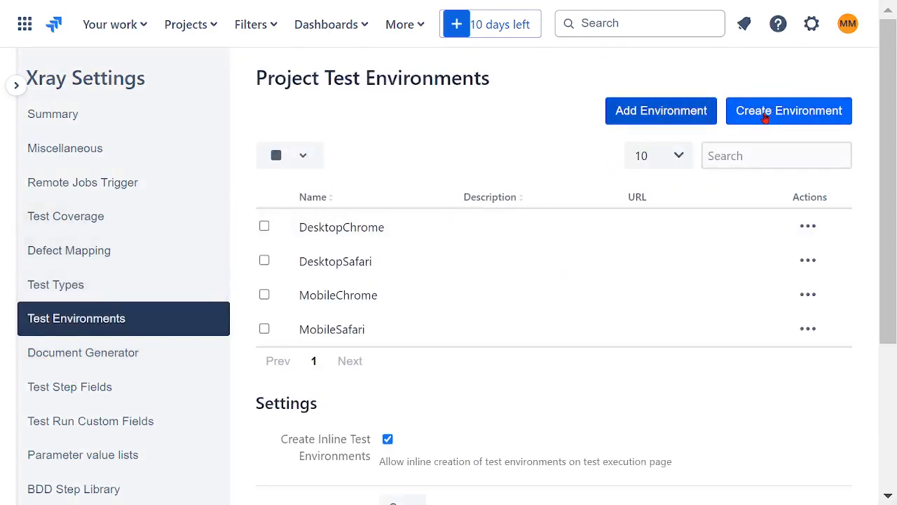
Review the project's Document Generator templates and its Test Step Fields
click(85, 366)
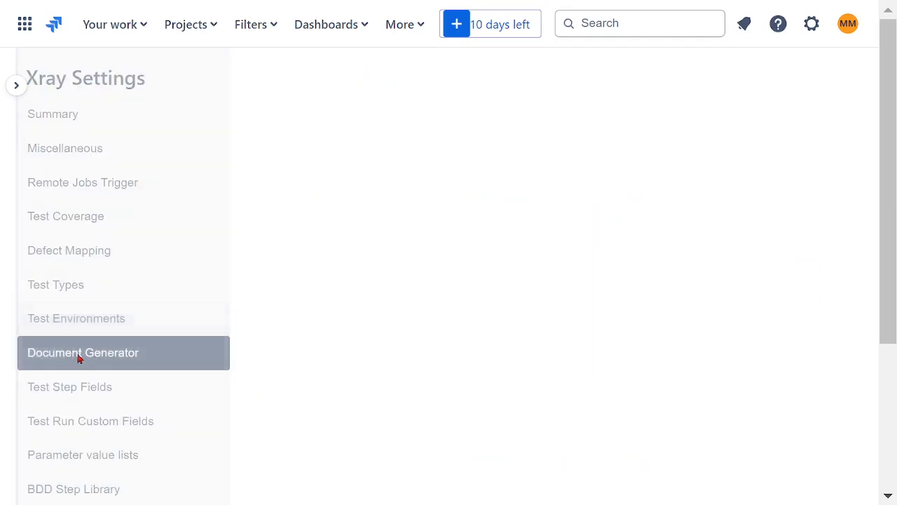
scroll(142, 297, down, 3)
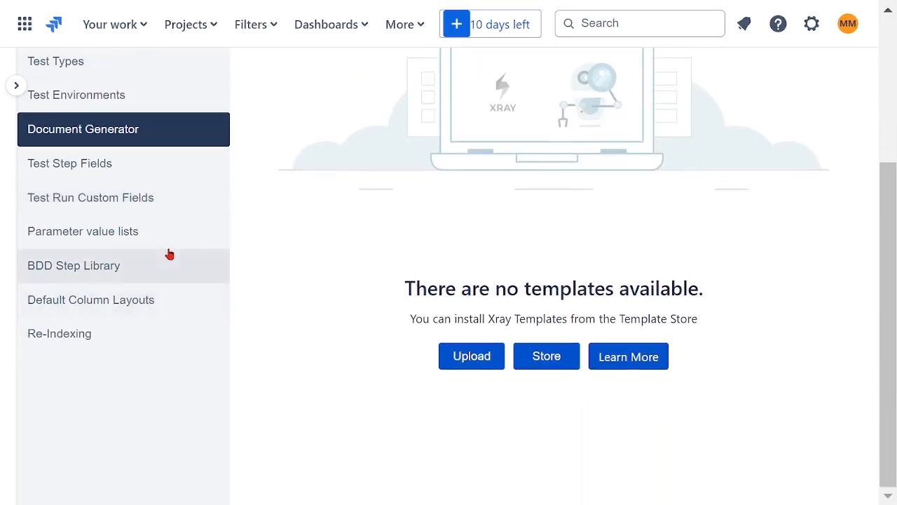
click(76, 167)
scroll(610, 315, up, 3)
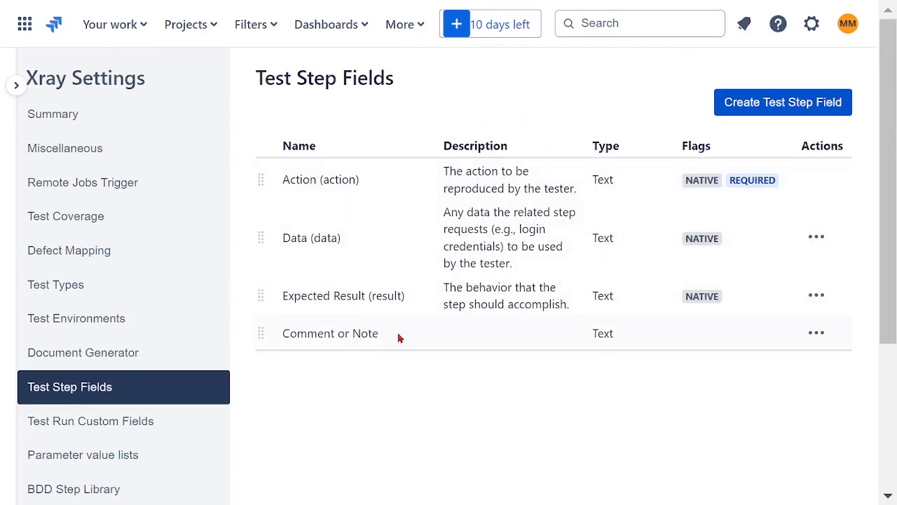
Review the Test Run Custom Fields and the BDD Step Library settings, including step index heuristics and permissions
scroll(176, 277, down, 3)
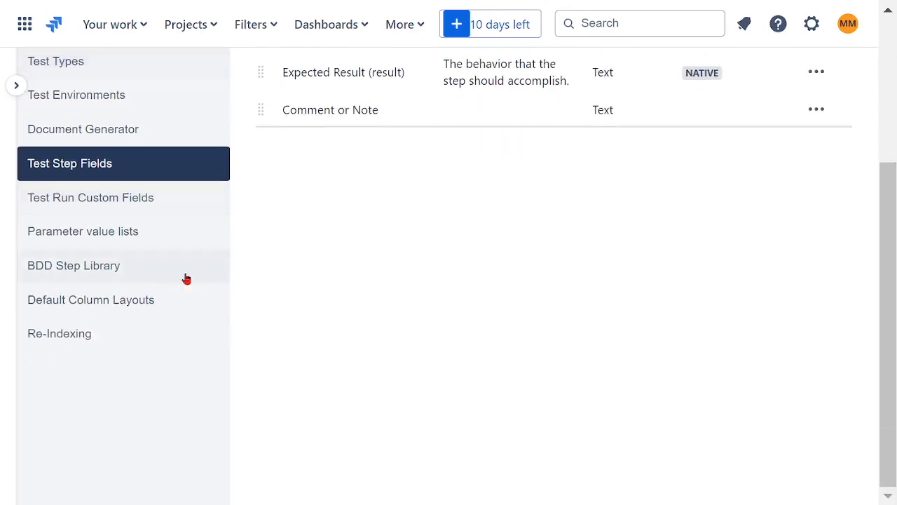
click(110, 201)
scroll(394, 302, up, 2)
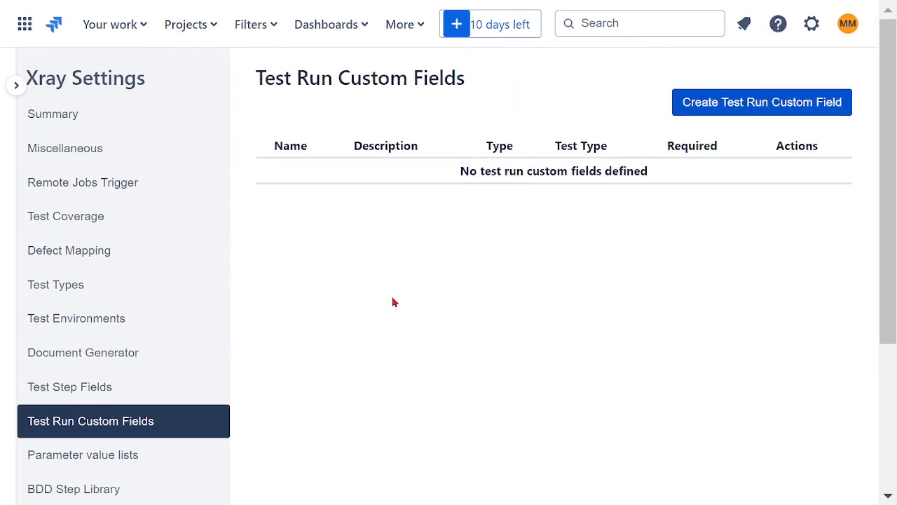
scroll(394, 303, down, 1)
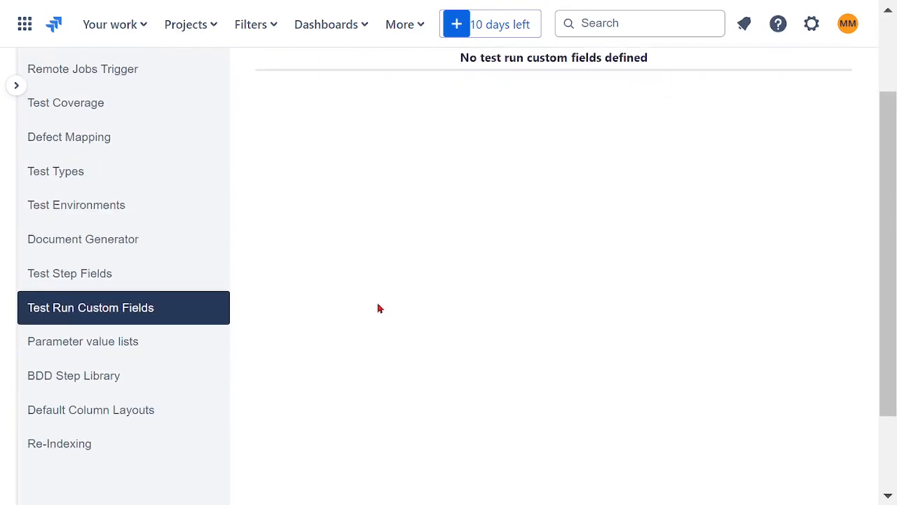
click(80, 376)
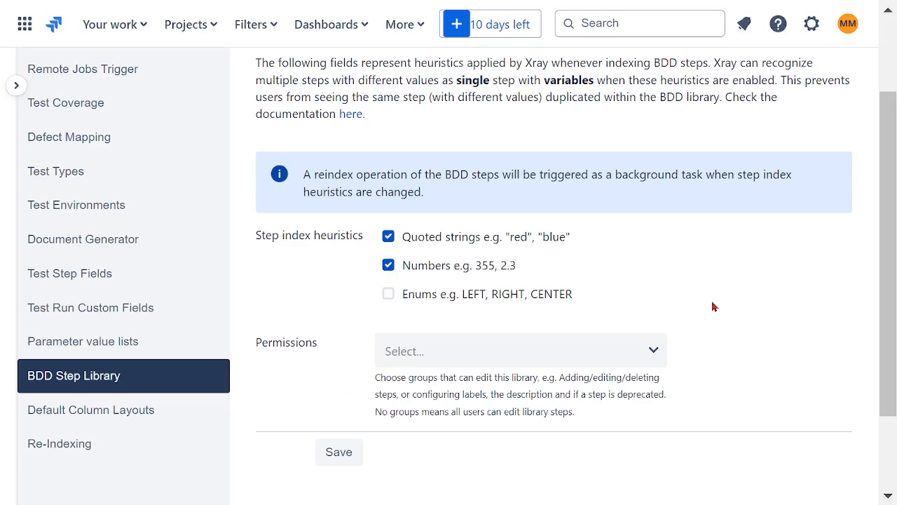
scroll(713, 307, down, 2)
scroll(206, 280, up, 4)
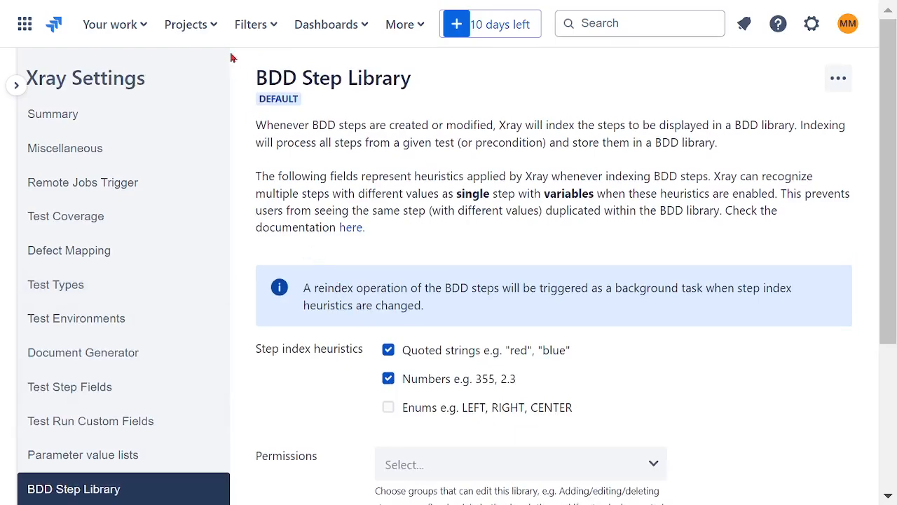
Open the Xray Sample Project - Online Store and view its timeline of epics at full width
click(218, 30)
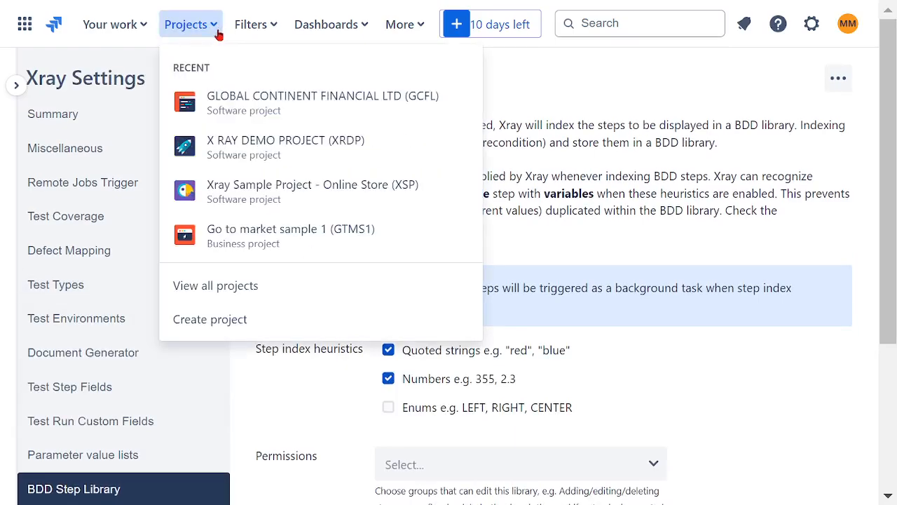
click(232, 195)
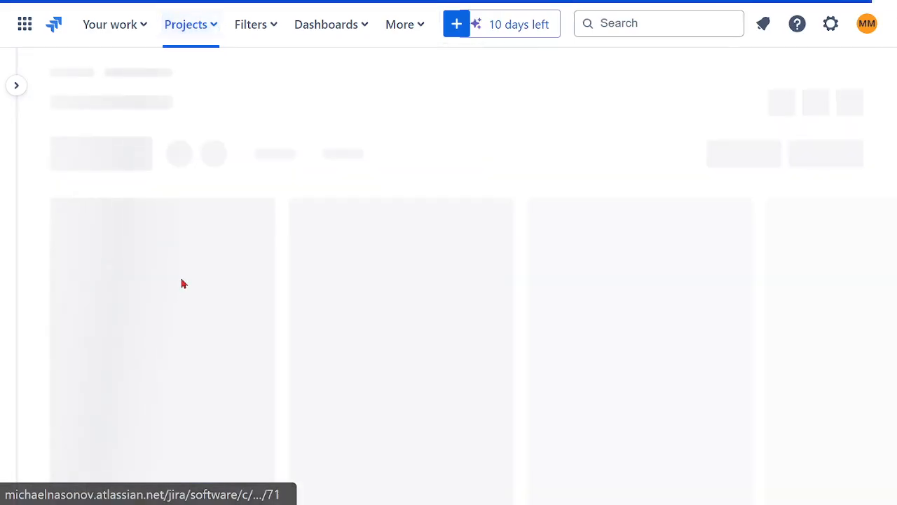
click(16, 85)
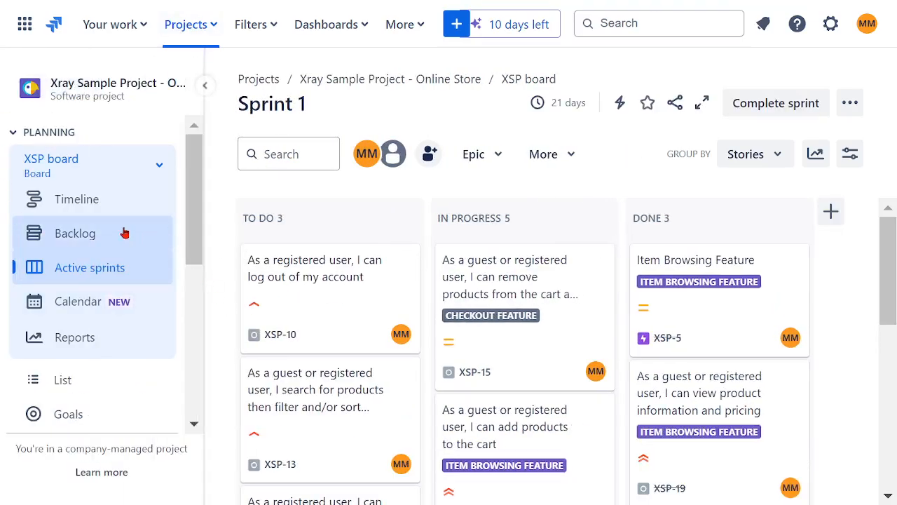
click(77, 200)
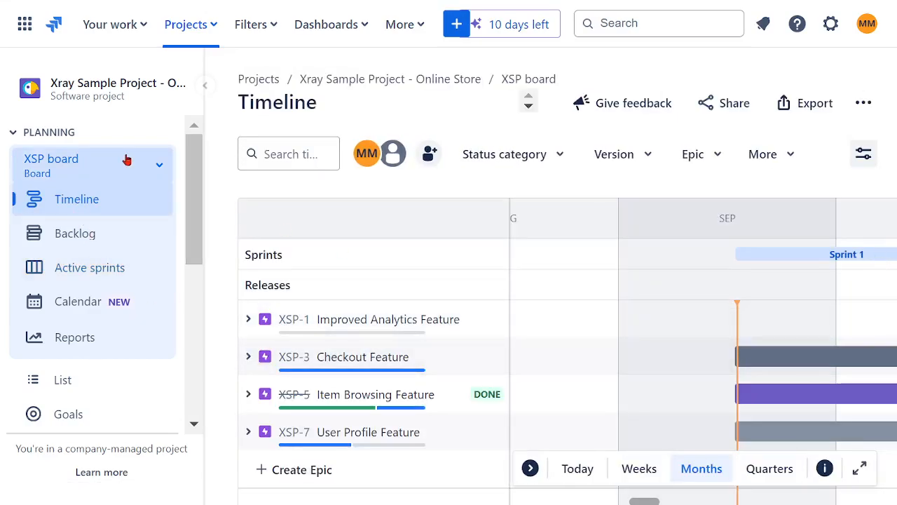
click(204, 85)
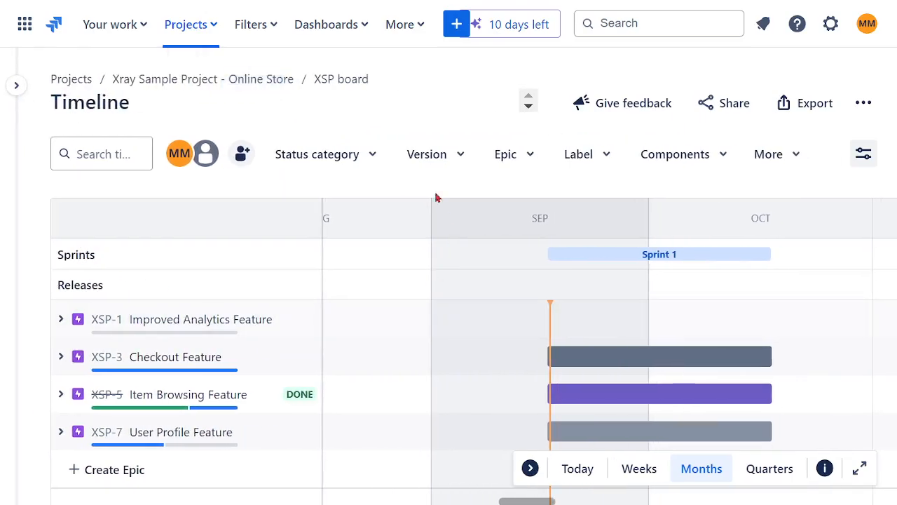
Review the project's backlog, including the Sprint 1 issues, the XSP Sprint 1 section and the backlog list
click(16, 86)
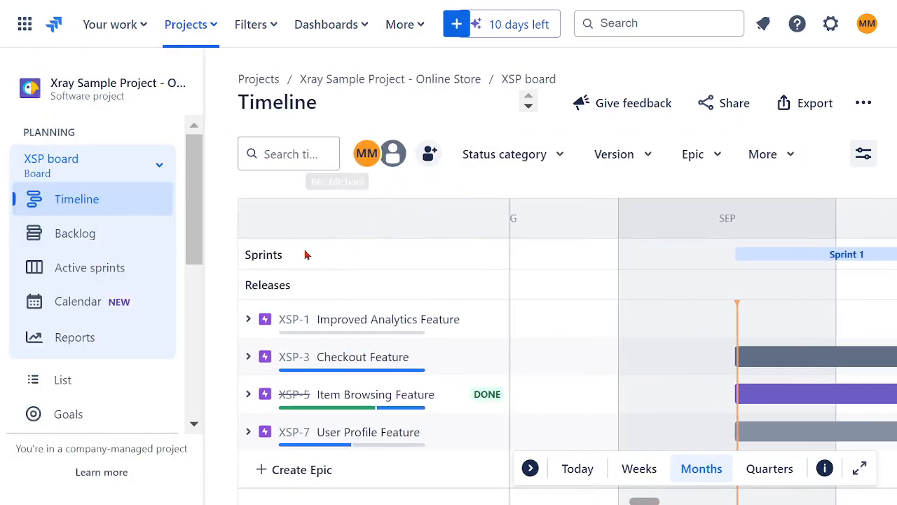
click(74, 237)
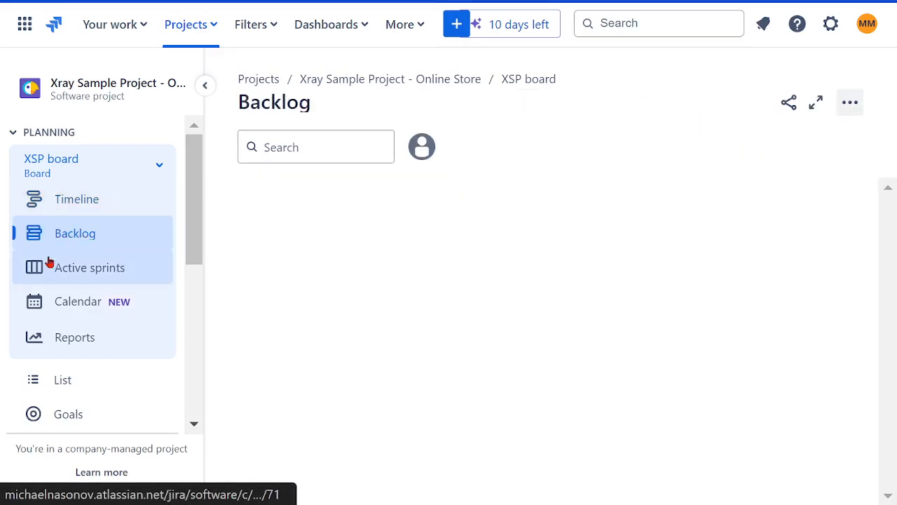
click(206, 87)
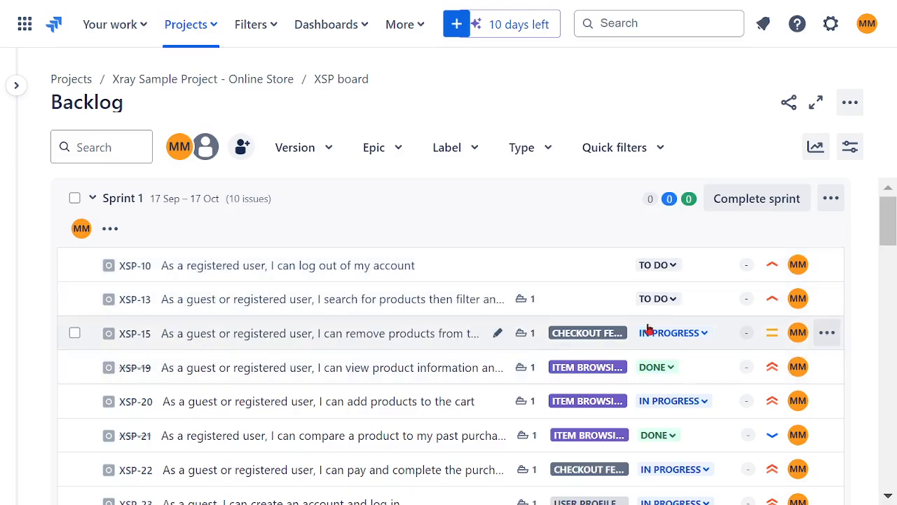
scroll(753, 356, down, 5)
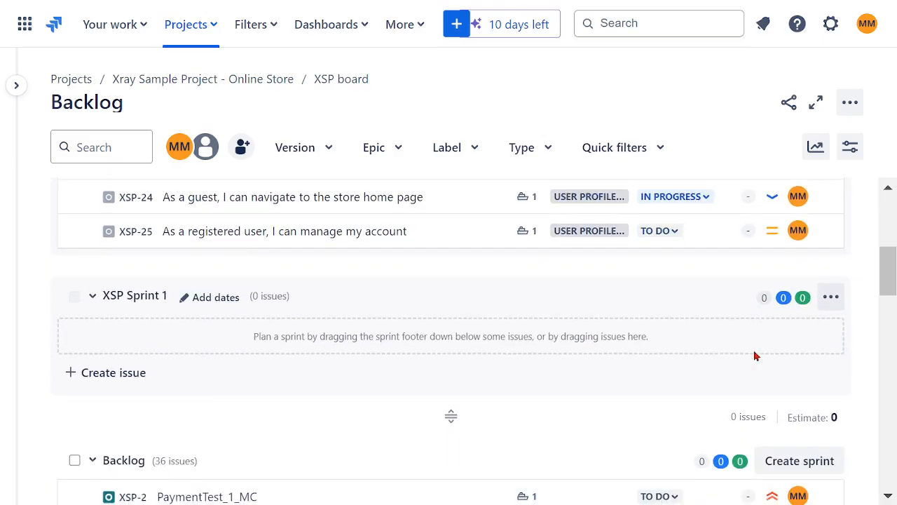
scroll(753, 347, up, 5)
Review the active Sprint 1 board and its To Do, In Progress and Done issues
click(16, 85)
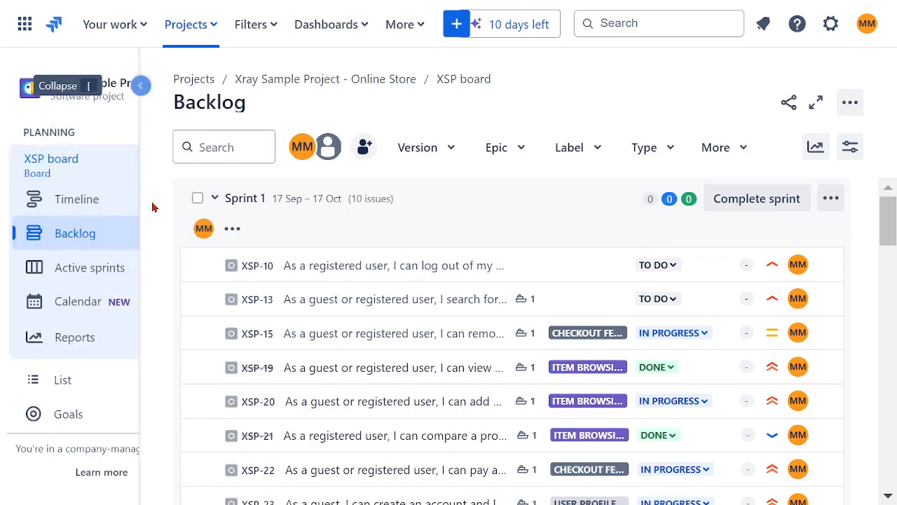
click(42, 275)
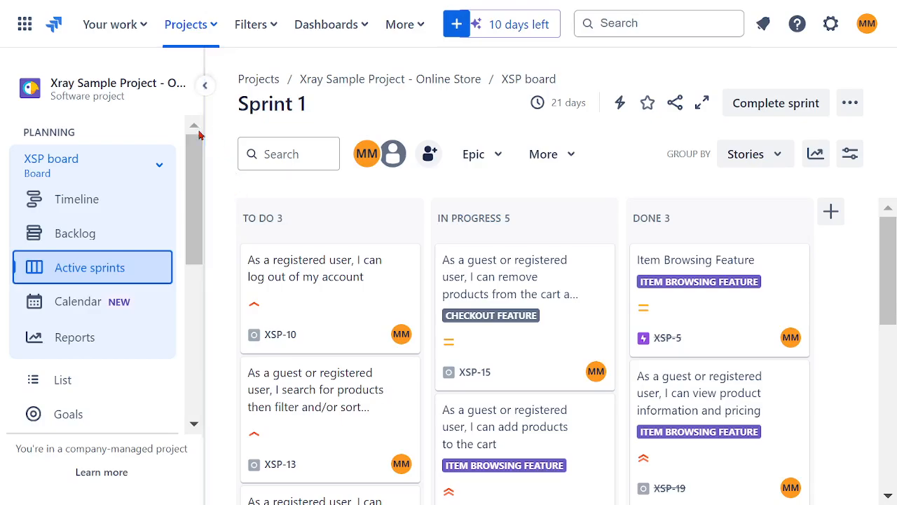
click(205, 85)
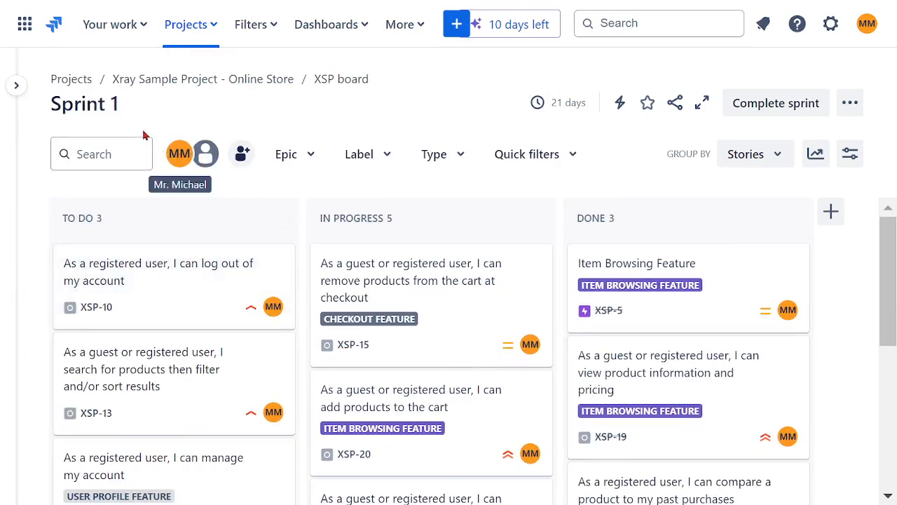
scroll(509, 349, down, 5)
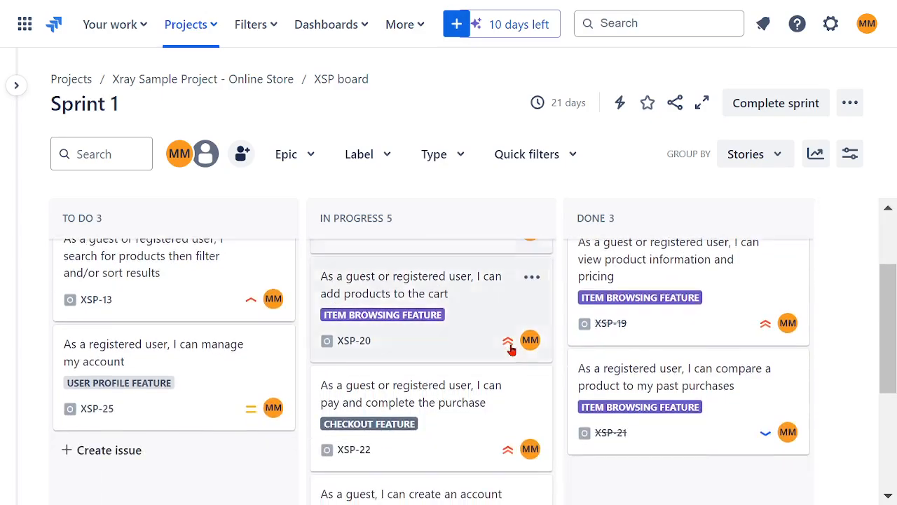
scroll(510, 348, up, 3)
scroll(510, 348, up, 3)
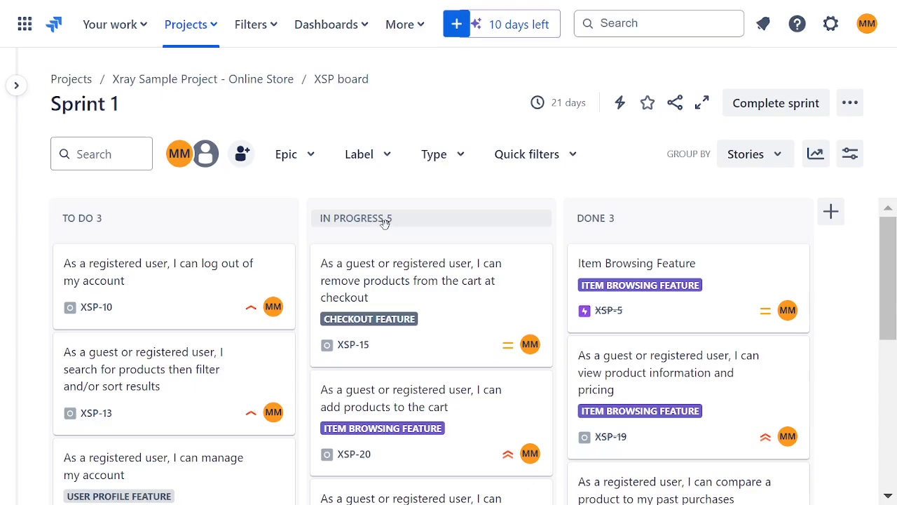
Open the project's overview of all reports and review the Agile charts from Burndown Chart to Release Burndown
click(16, 85)
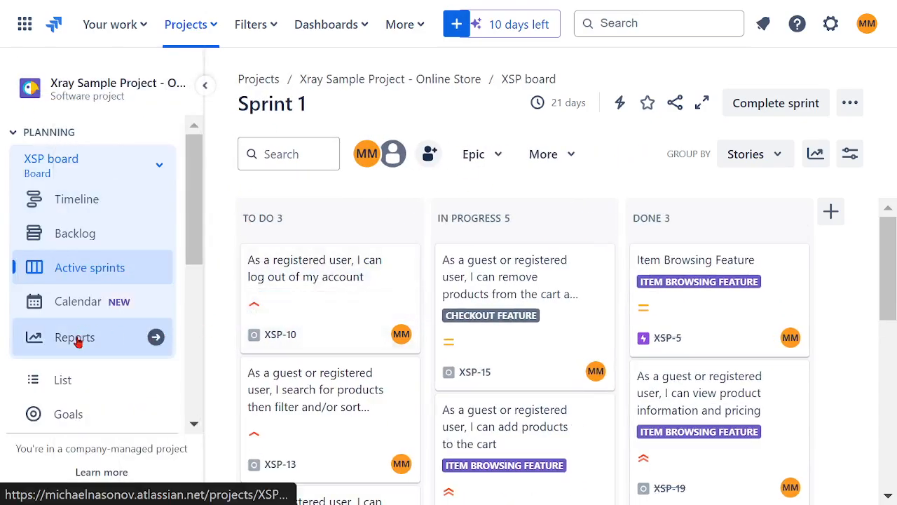
scroll(92, 330, down, 3)
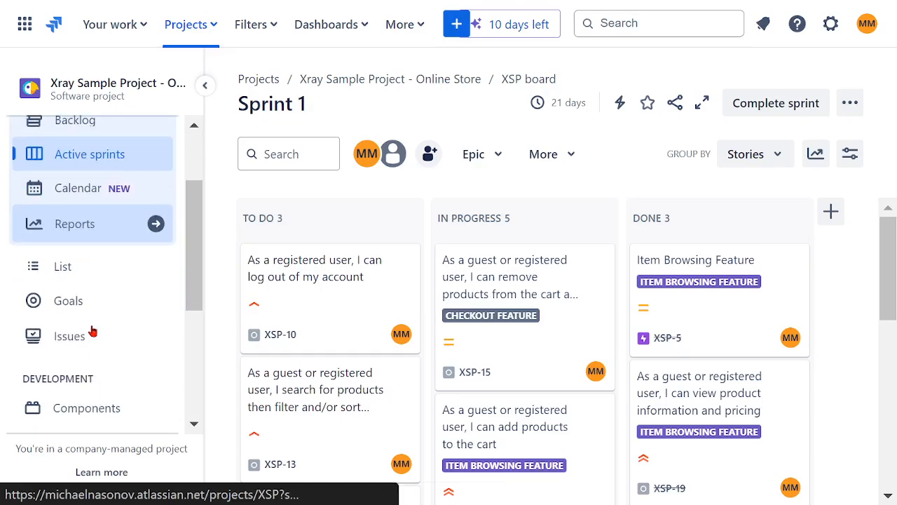
click(75, 231)
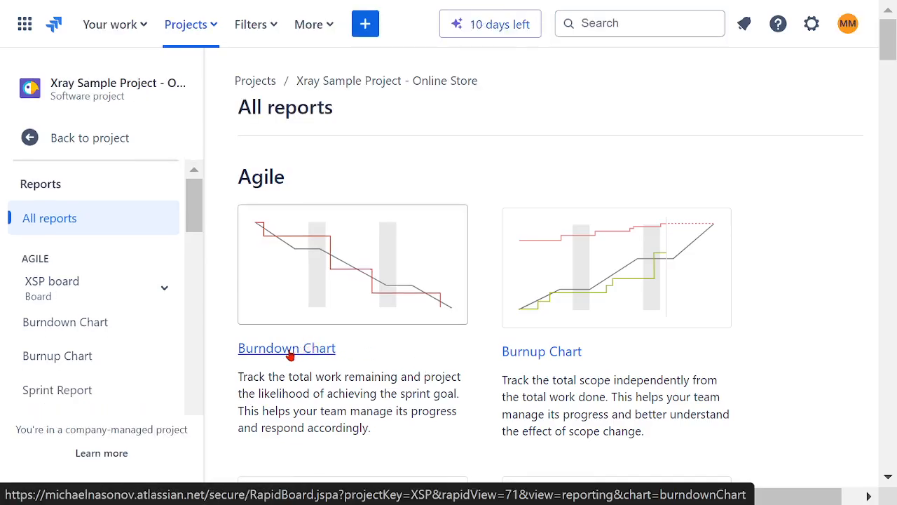
scroll(691, 334, down, 5)
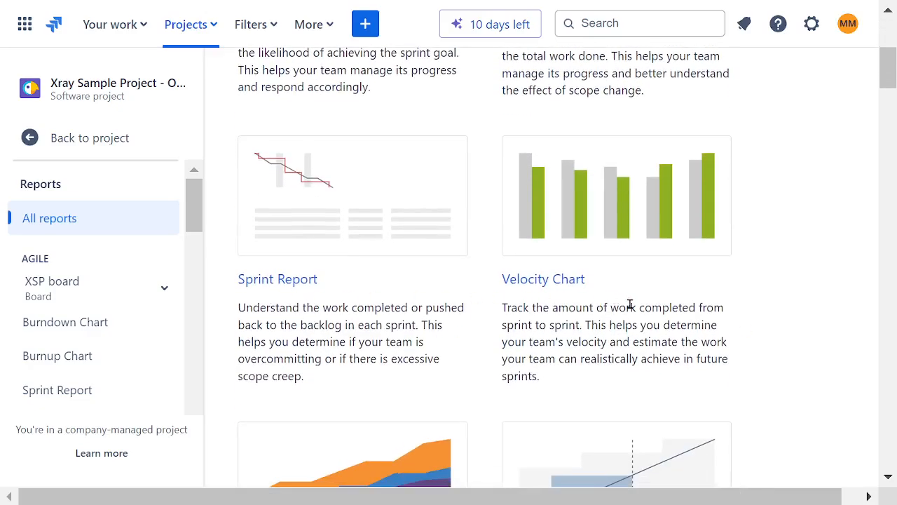
scroll(756, 323, down, 8)
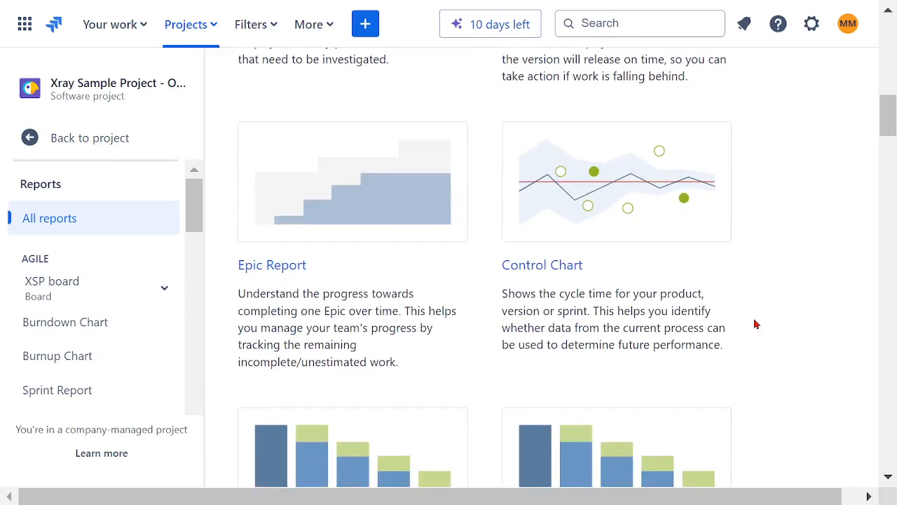
scroll(773, 290, down, 2)
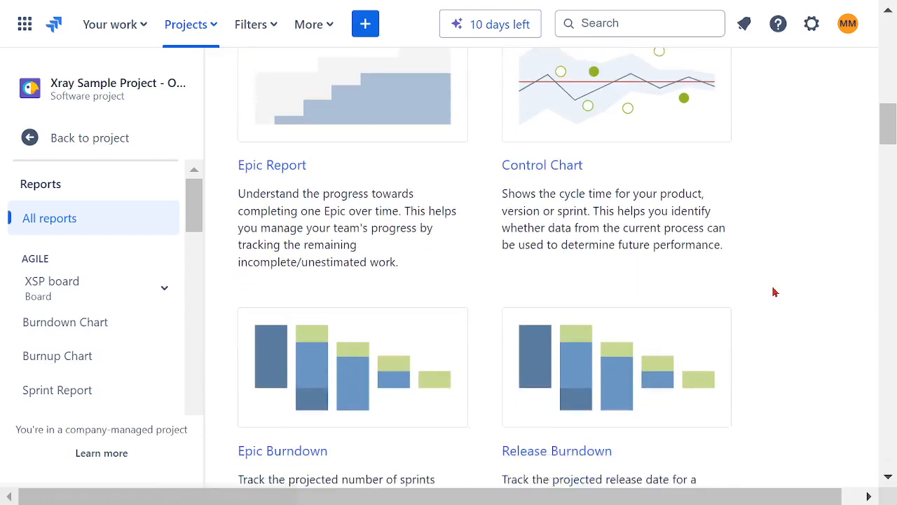
scroll(818, 173, down, 3)
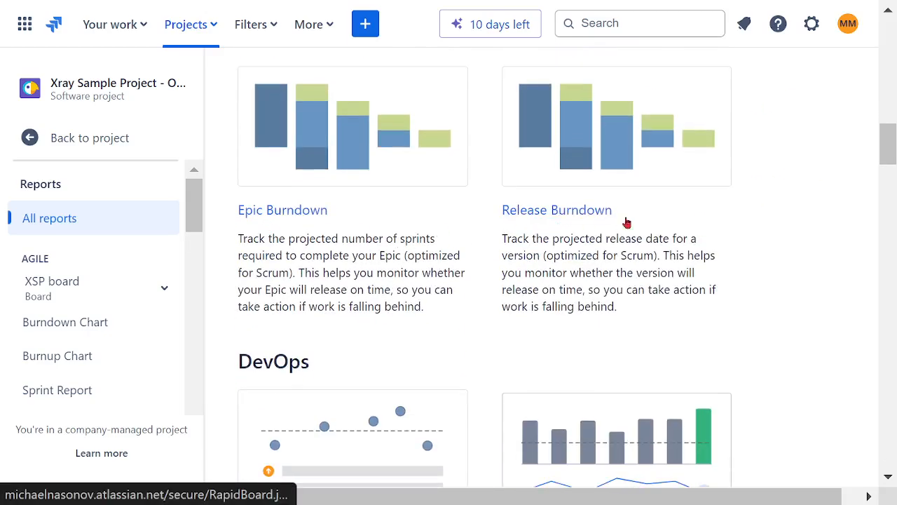
Review the DevOps, Issue analysis and Forecast & management reports in the overview of all reports
scroll(666, 234, down, 3)
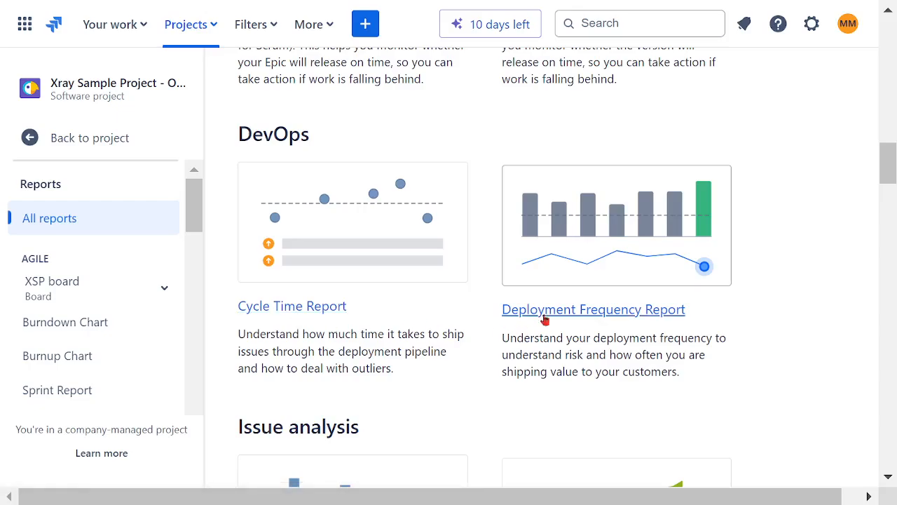
scroll(754, 311, down, 5)
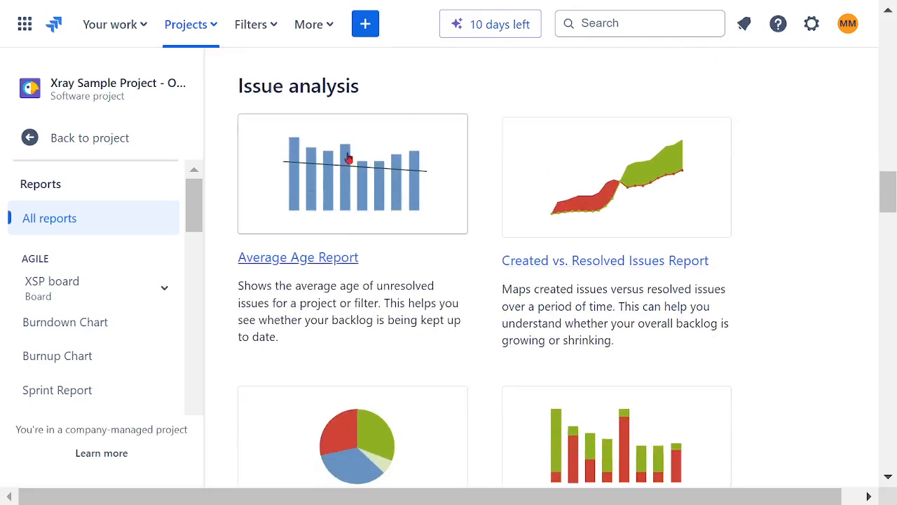
scroll(790, 287, down, 3)
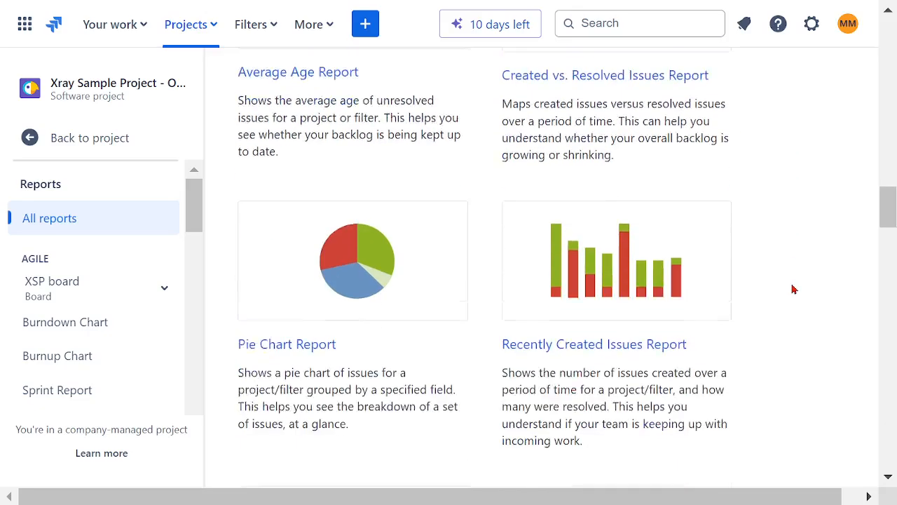
scroll(792, 295, down, 5)
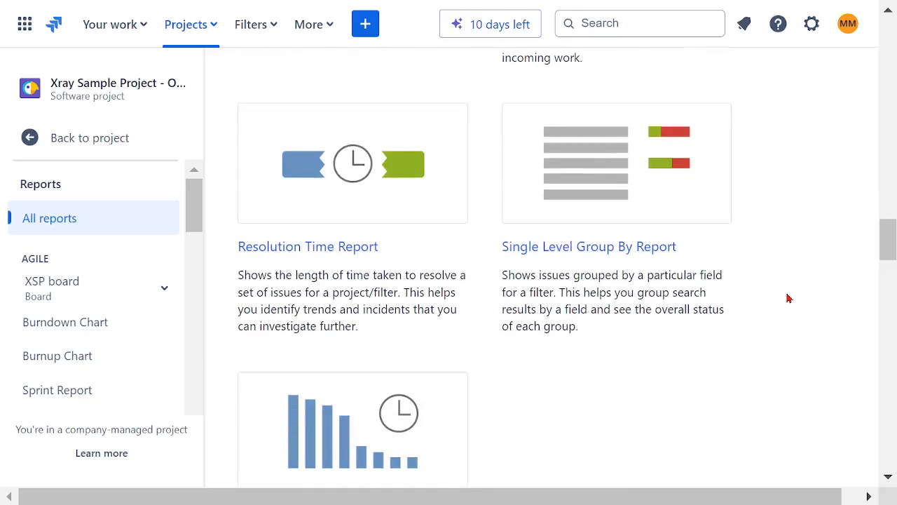
scroll(788, 297, down, 6)
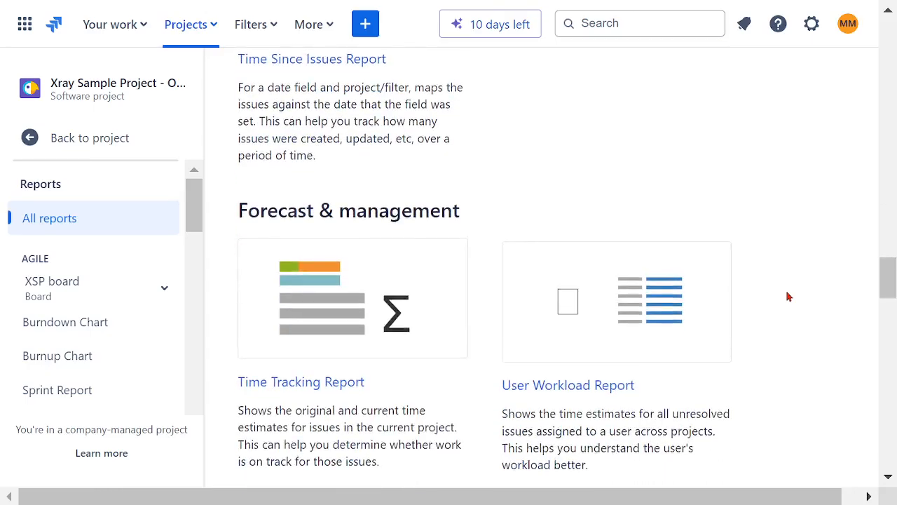
scroll(789, 309, down, 2)
scroll(811, 310, up, 10)
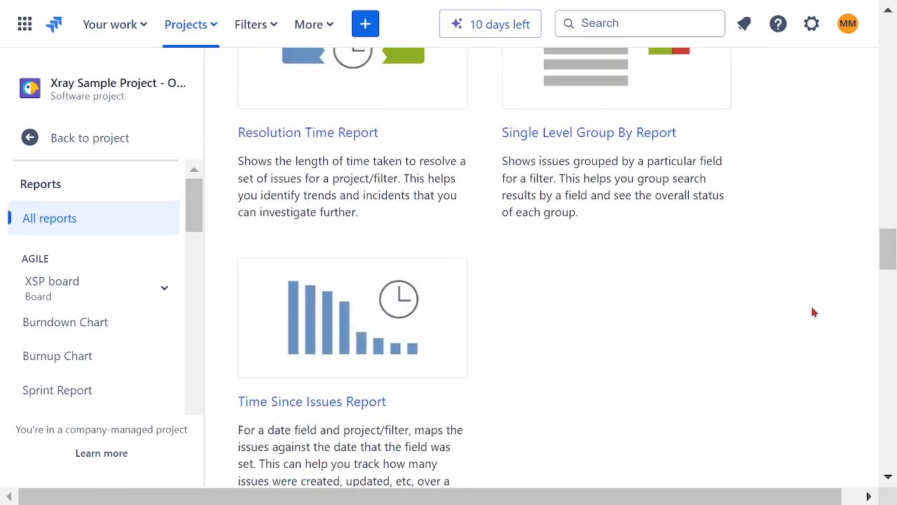
scroll(807, 230, up, 10)
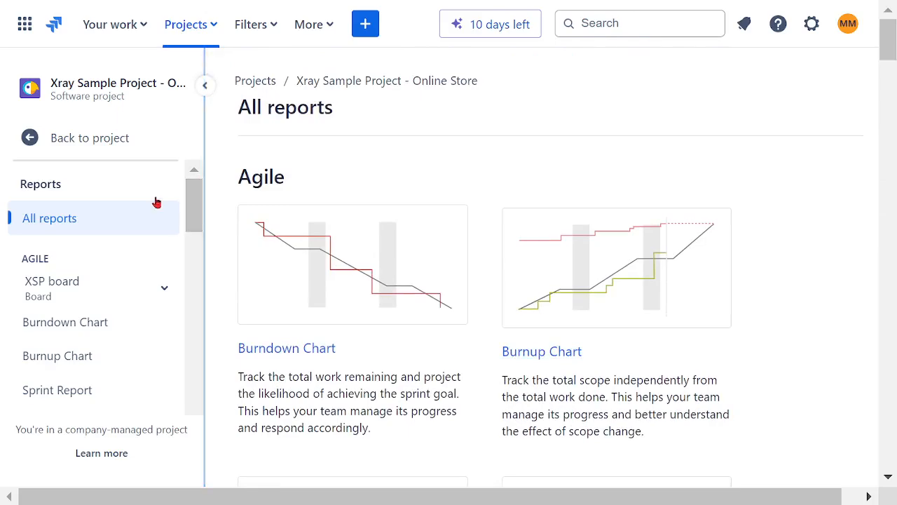
Return from the reports to the project's backlog and open the form for creating a new issue
click(102, 146)
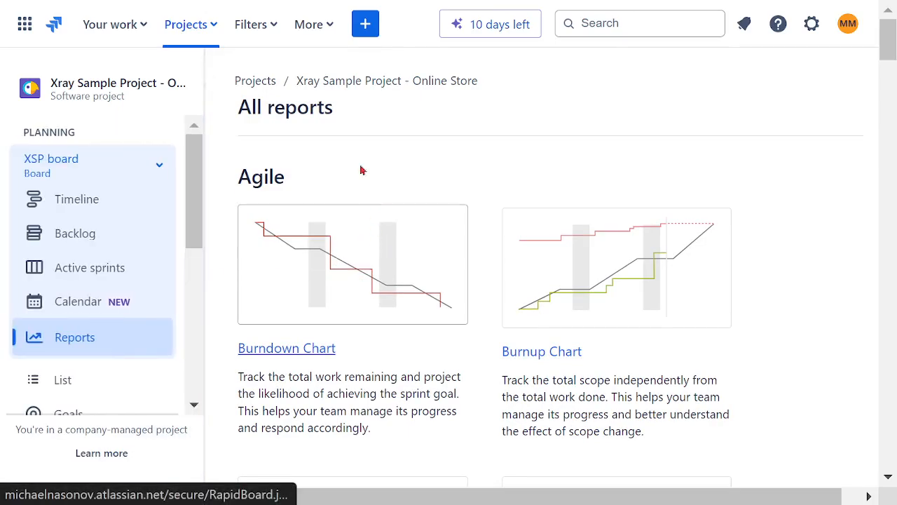
click(42, 239)
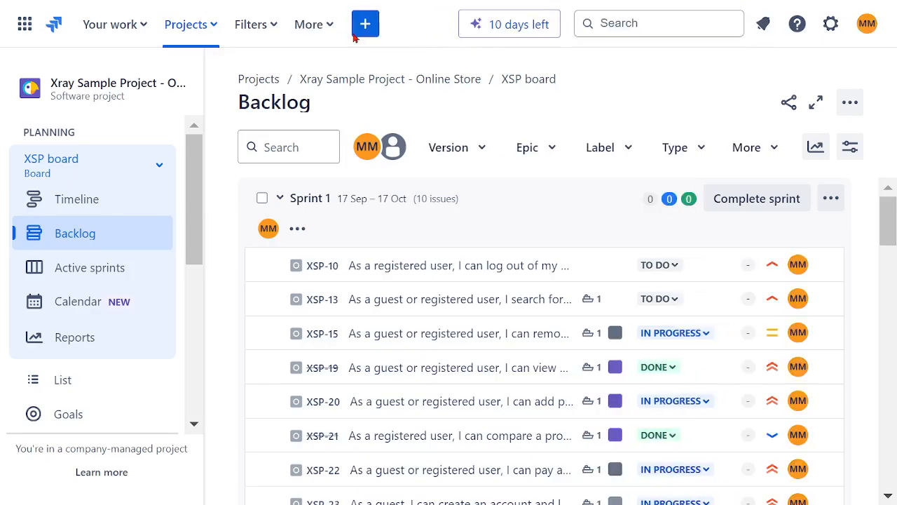
click(365, 24)
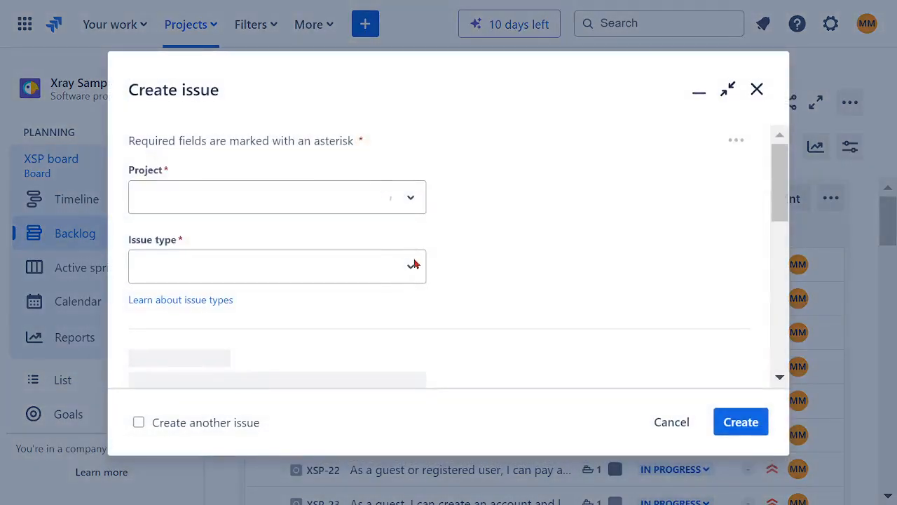
scroll(452, 229, up, 3)
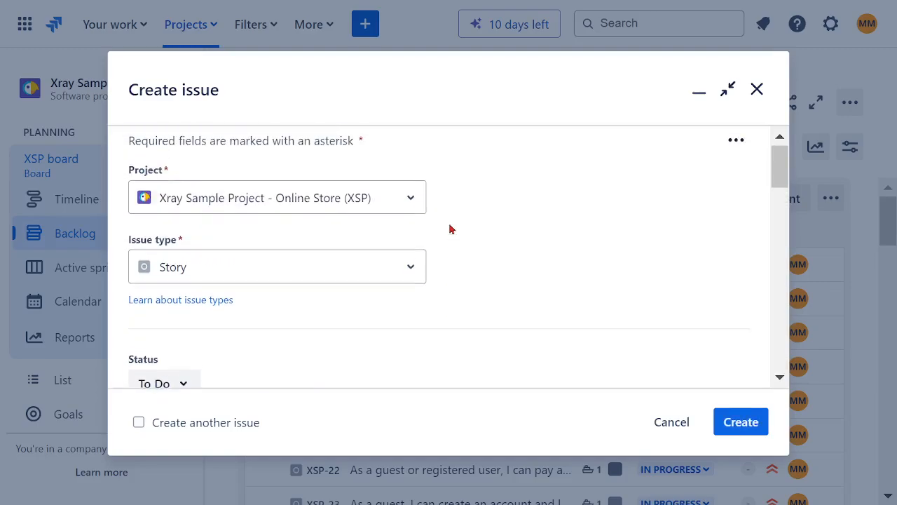
Examine the issue types offered for the new issue, from Task to Xray Test, without changing the selection
click(411, 271)
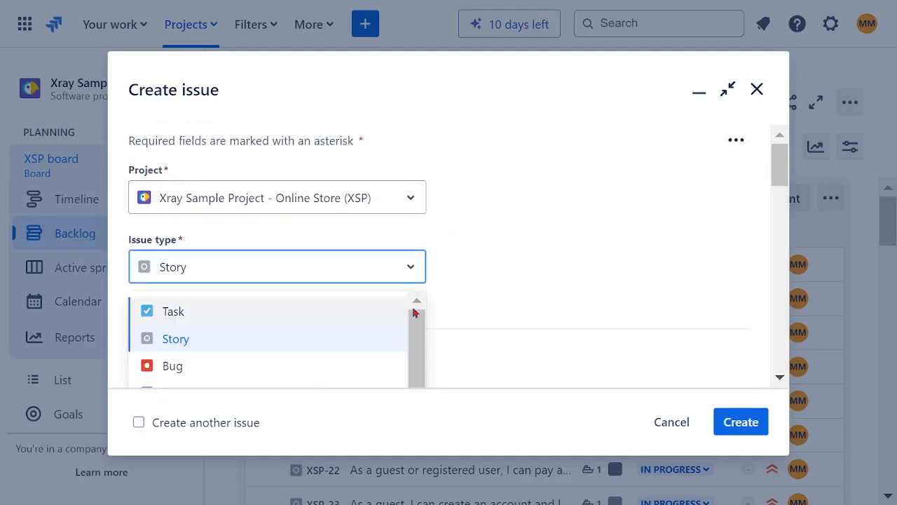
scroll(397, 336, down, 2)
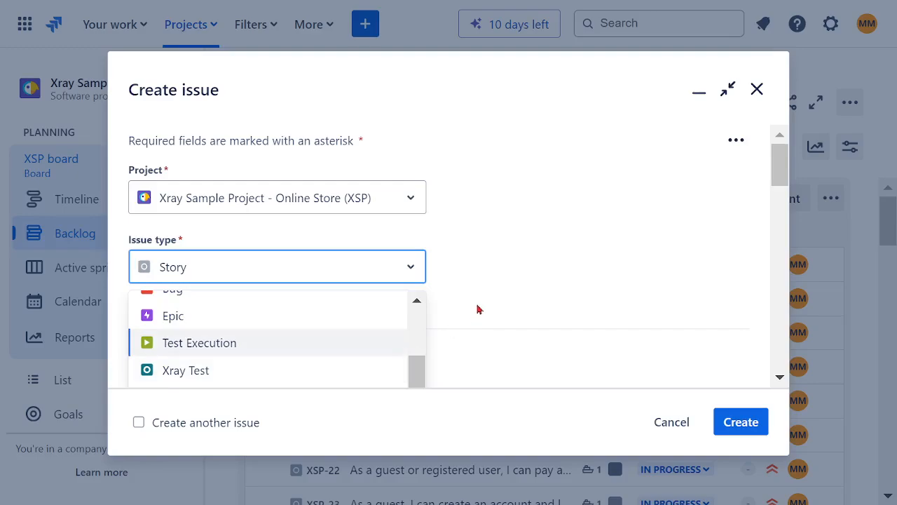
click(519, 296)
mouse_move(776, 170)
mouse_down()
mouse_move(774, 189)
mouse_move(768, 181)
mouse_up()
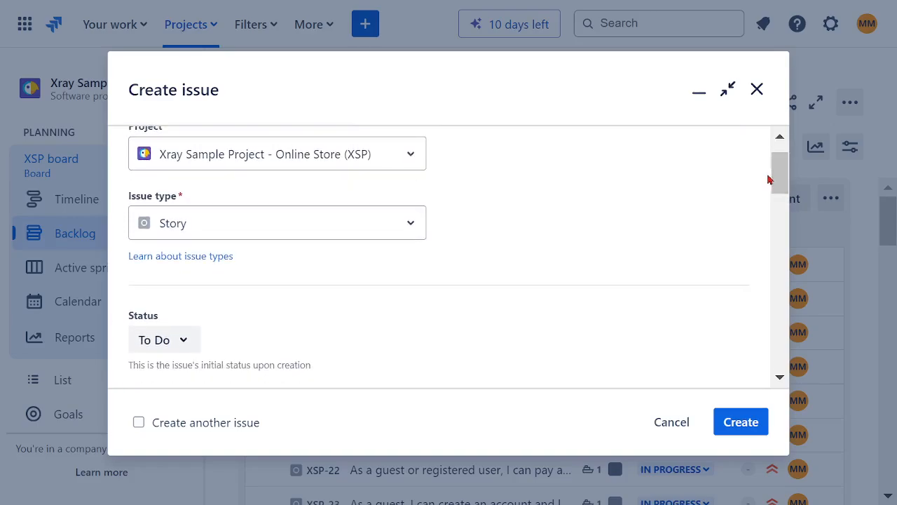
click(411, 226)
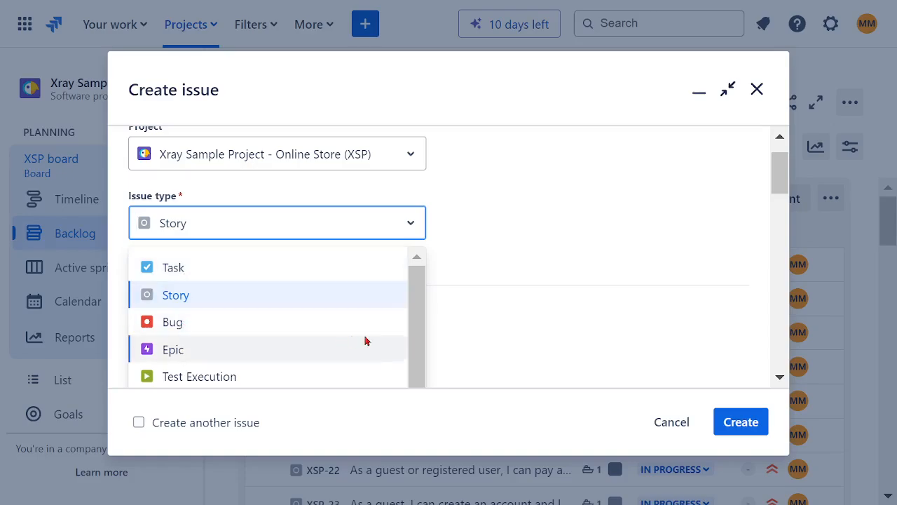
scroll(410, 330, down, 1)
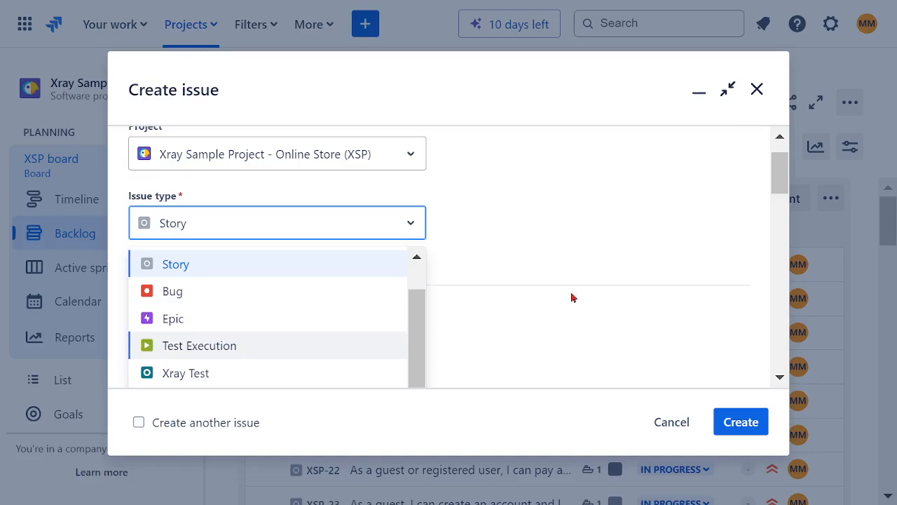
drag(781, 180, 780, 193)
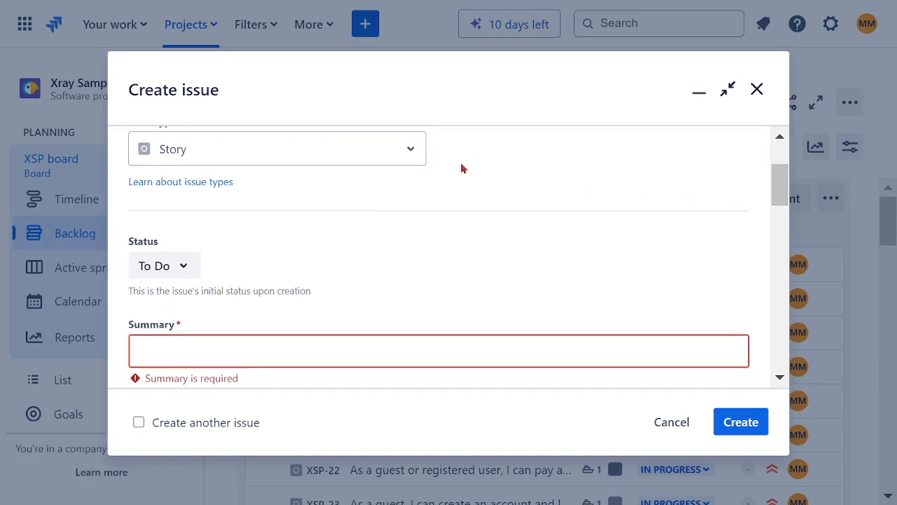
Set the new issue's type to Xray Test
click(410, 149)
scroll(419, 288, down, 1)
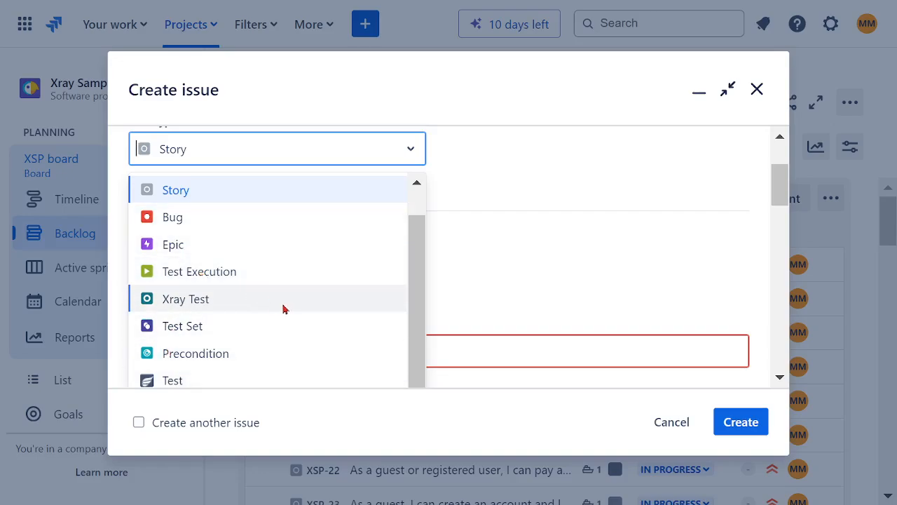
click(191, 301)
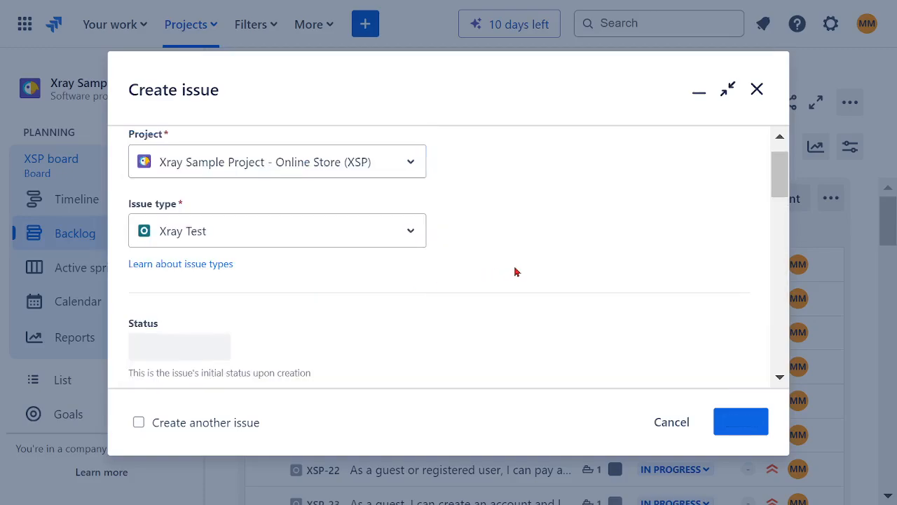
Review the Xray Test form's Summary, Parent, Components and Description fields, including the available parent epics
scroll(531, 257, down, 3)
click(356, 212)
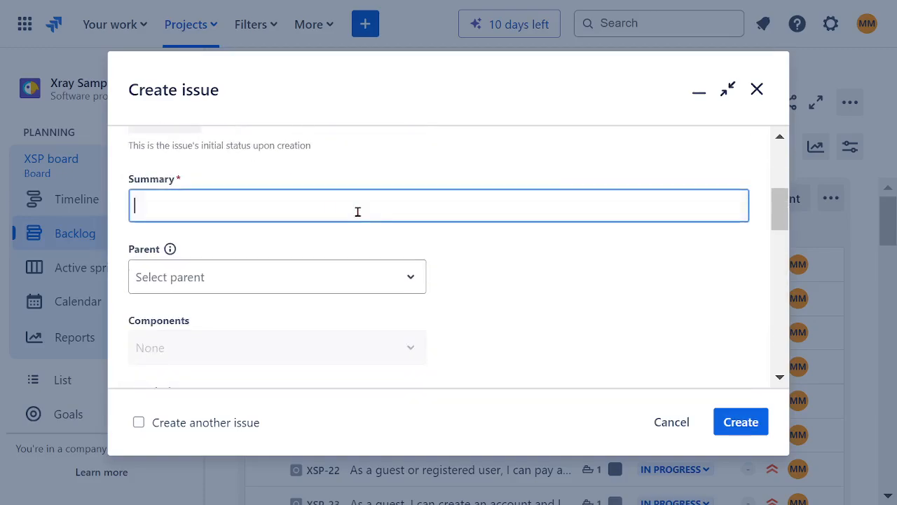
click(342, 286)
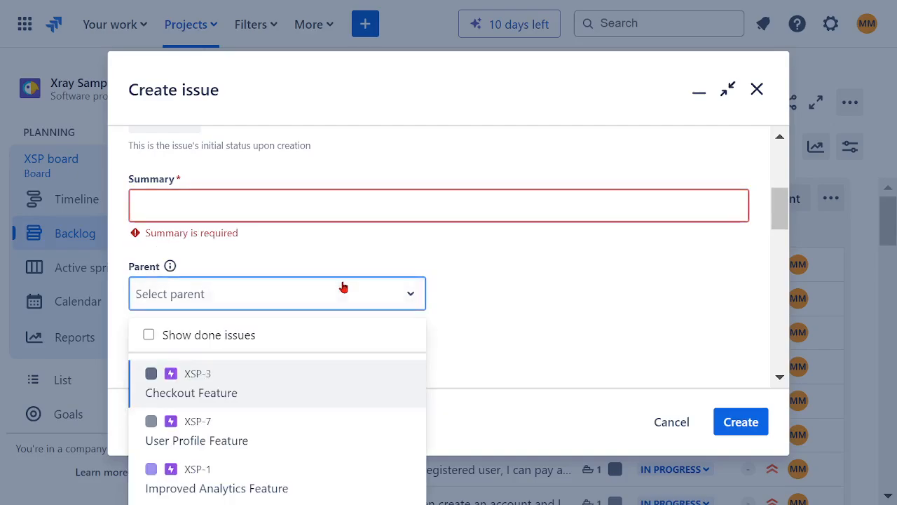
click(524, 349)
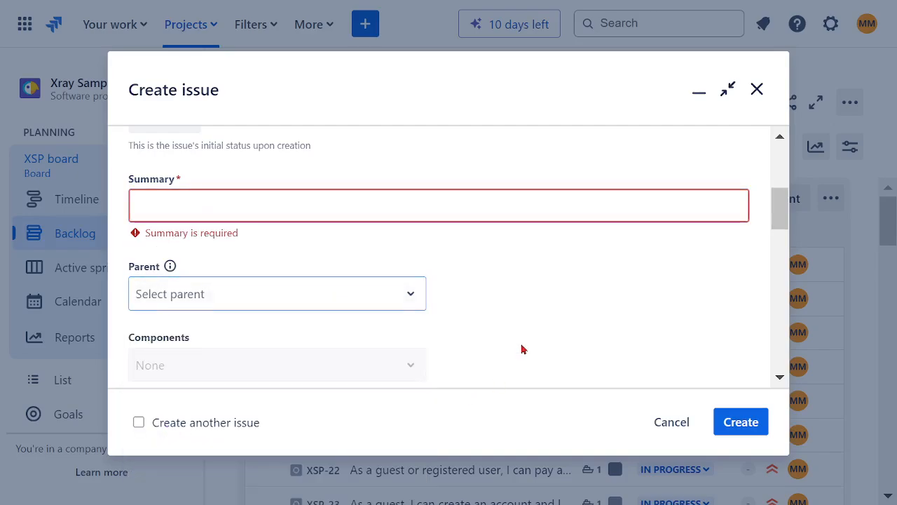
scroll(533, 291, down, 1)
scroll(532, 291, down, 3)
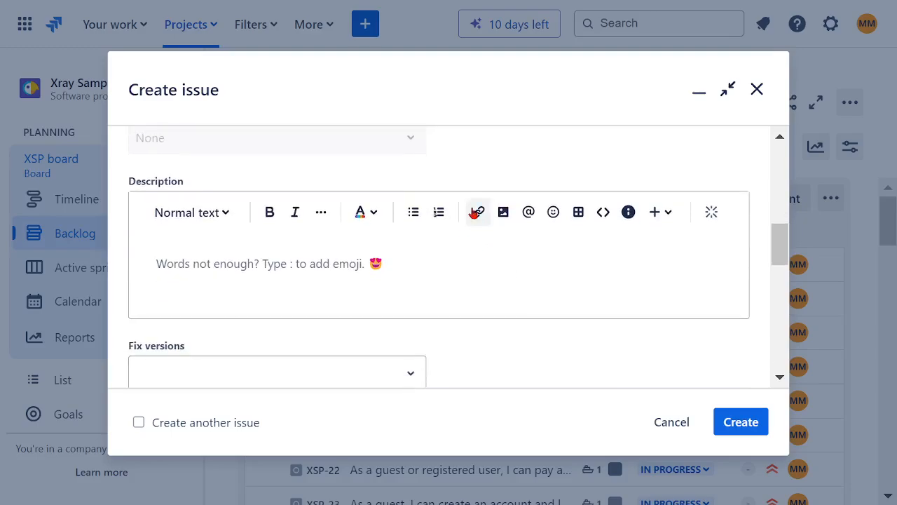
scroll(481, 246, down, 2)
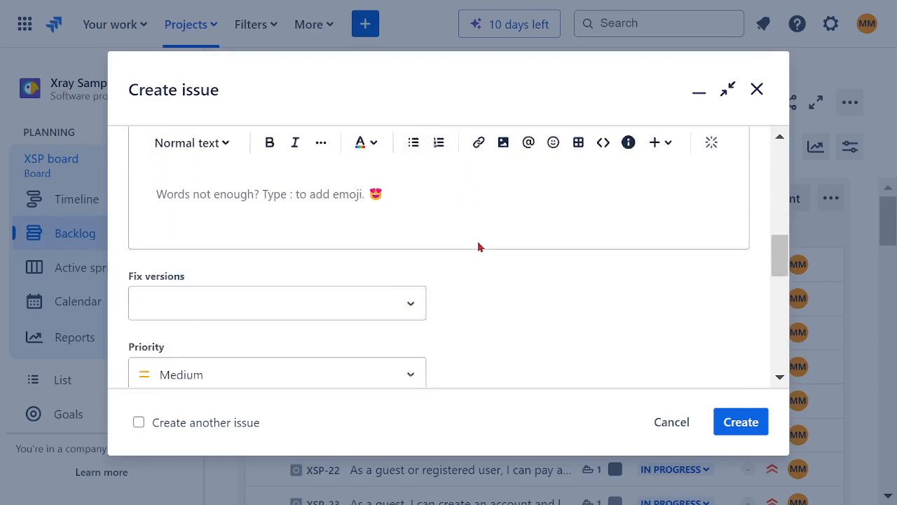
Examine the Fix versions and Priority options of the Xray Test, plus the remaining fields through Assignee and Sprint
click(413, 273)
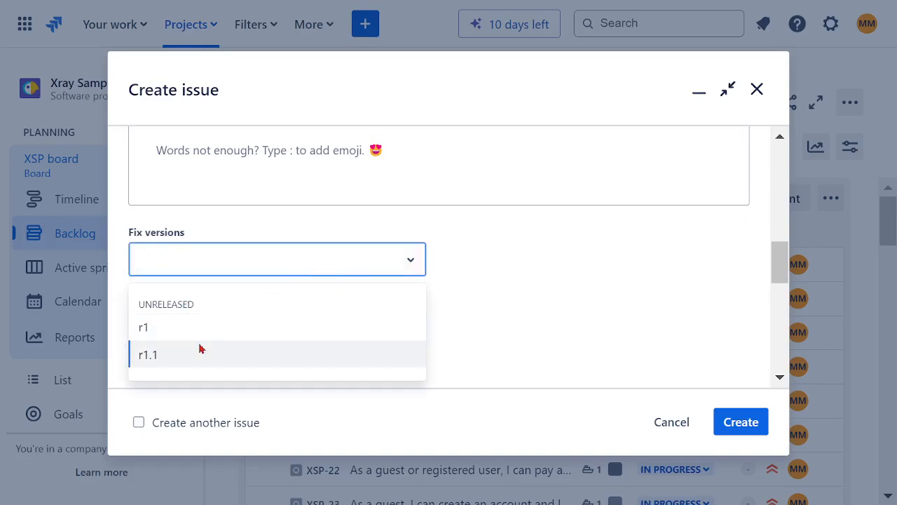
click(557, 287)
scroll(559, 284, down, 2)
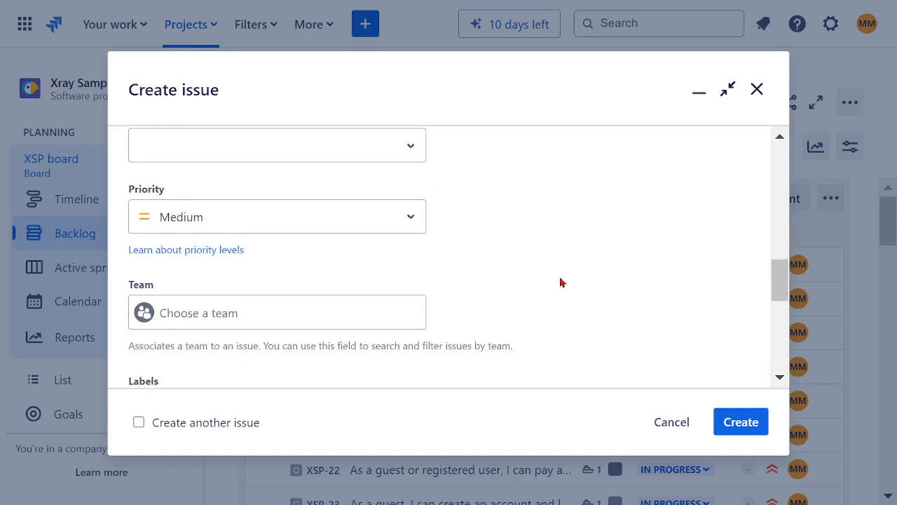
click(418, 223)
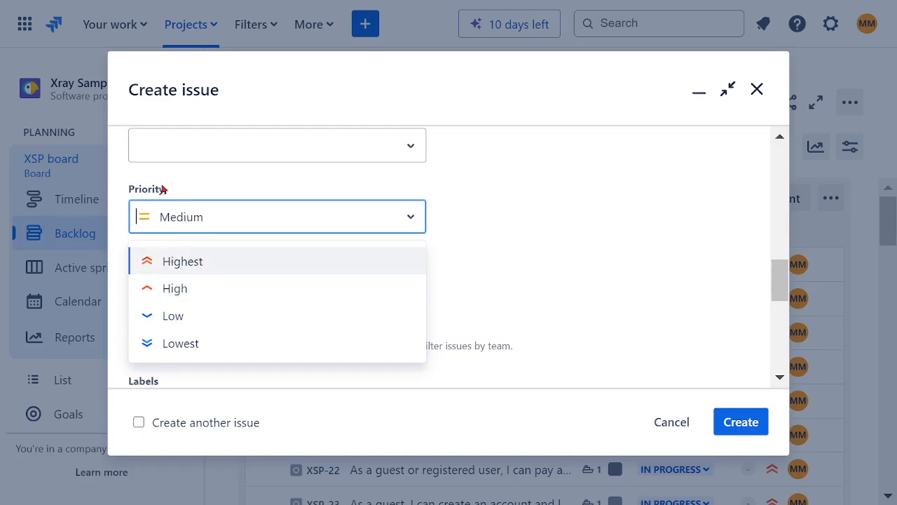
click(517, 259)
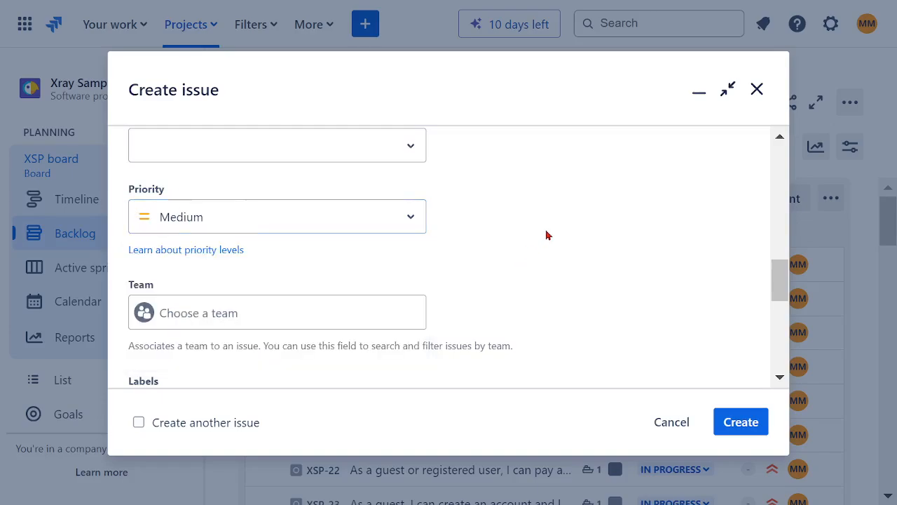
scroll(545, 235, down, 3)
scroll(593, 274, down, 3)
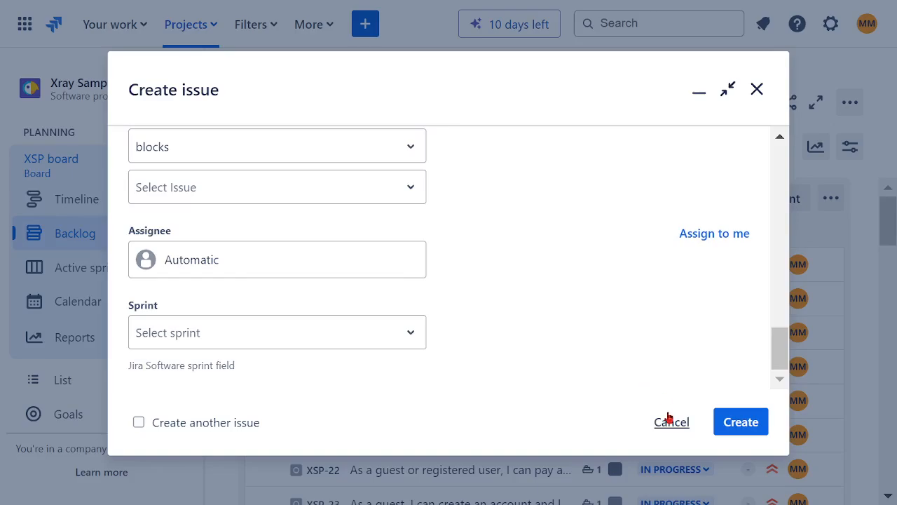
Change the new issue's type to Test Set
scroll(687, 315, up, 15)
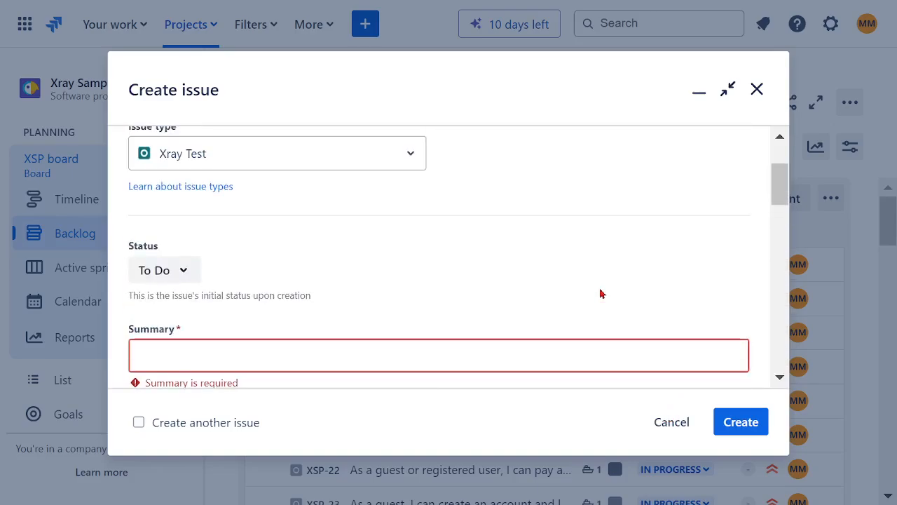
scroll(406, 227, up, 3)
scroll(429, 231, down, 3)
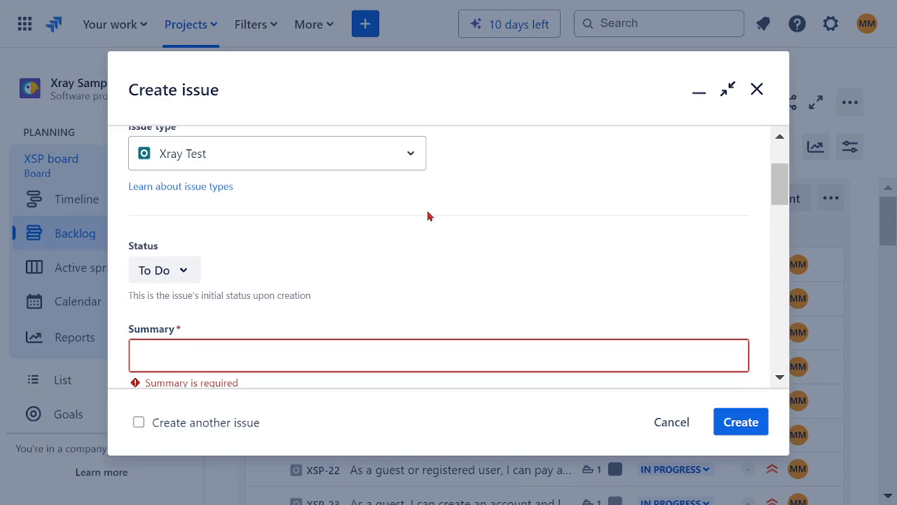
click(410, 156)
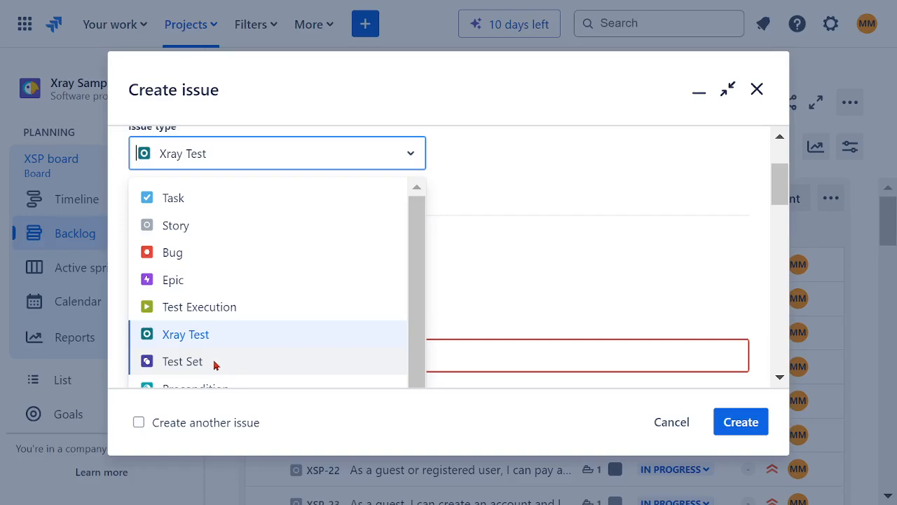
click(235, 362)
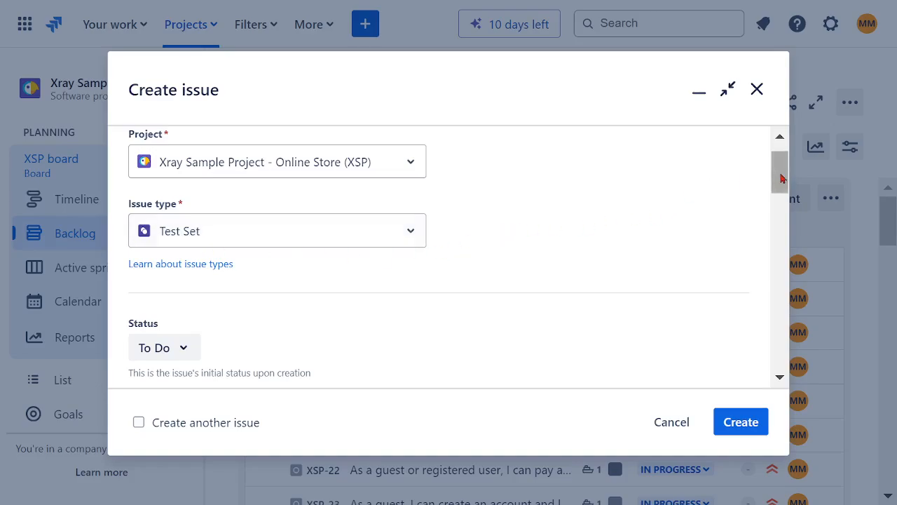
Review the Test Set form's fields, including the available parent issues and Priority options
drag(780, 181, 780, 218)
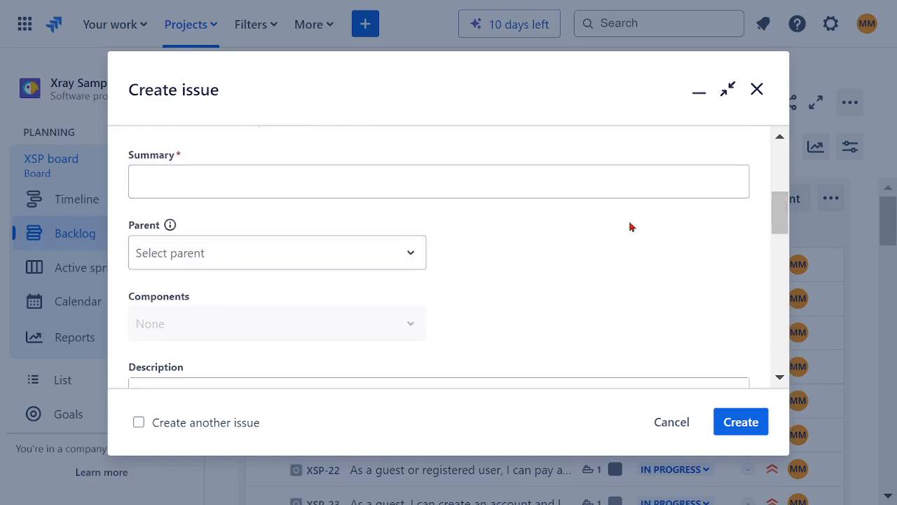
click(412, 258)
click(491, 278)
scroll(607, 256, down, 3)
scroll(437, 252, down, 3)
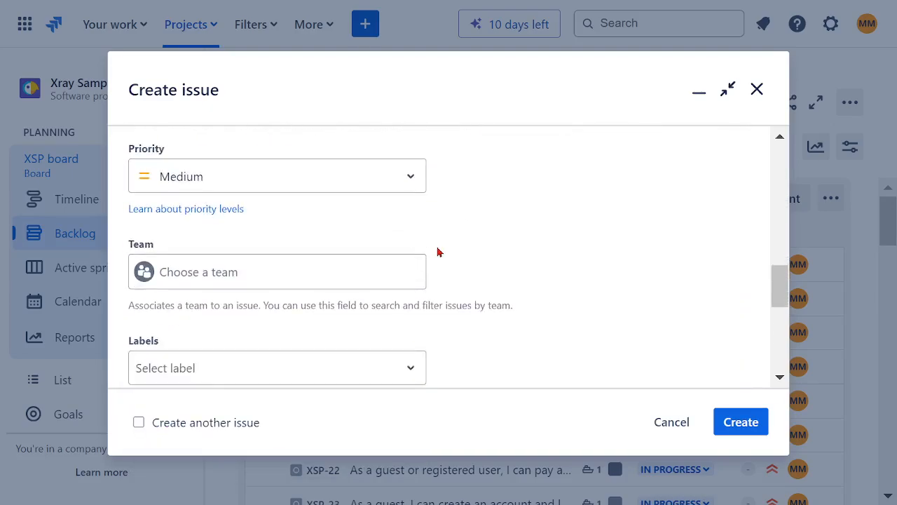
click(374, 184)
click(580, 236)
scroll(585, 235, down, 2)
scroll(576, 258, down, 3)
Change the new issue's type to Precondition
scroll(572, 279, up, 10)
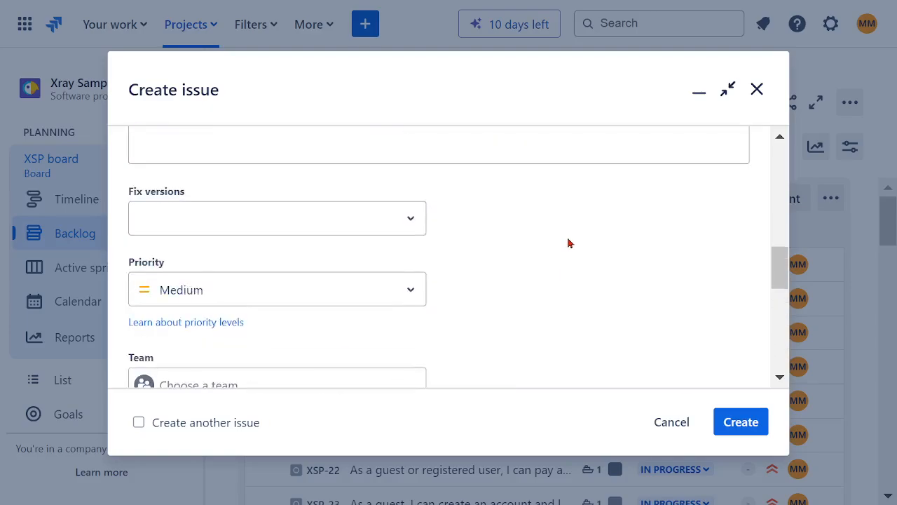
drag(778, 223, 793, 191)
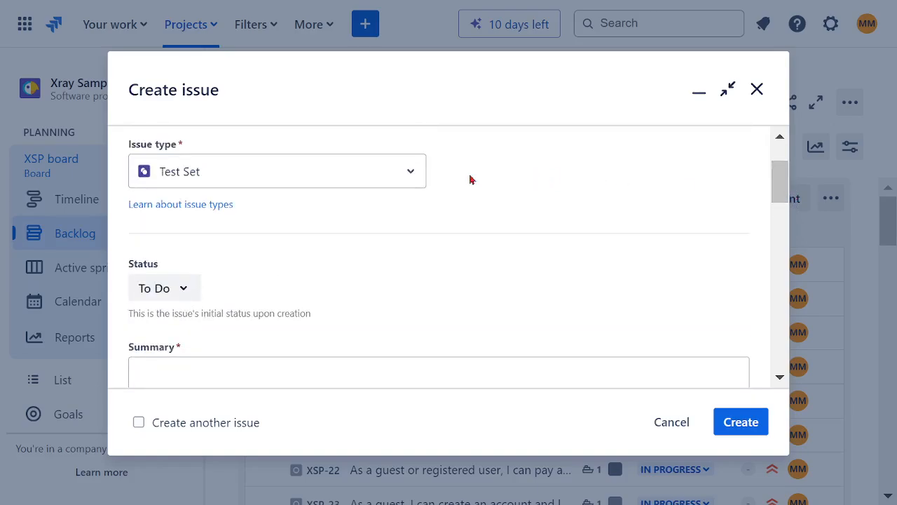
click(417, 174)
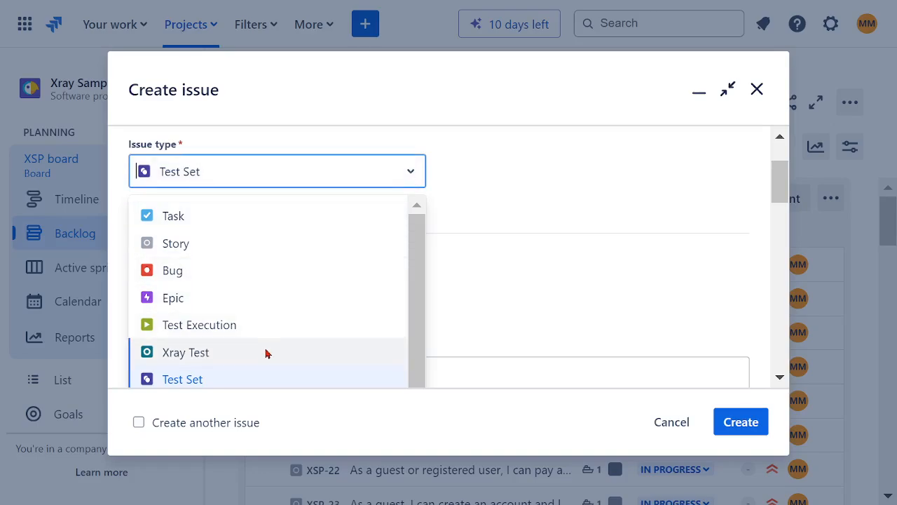
scroll(275, 349, down, 1)
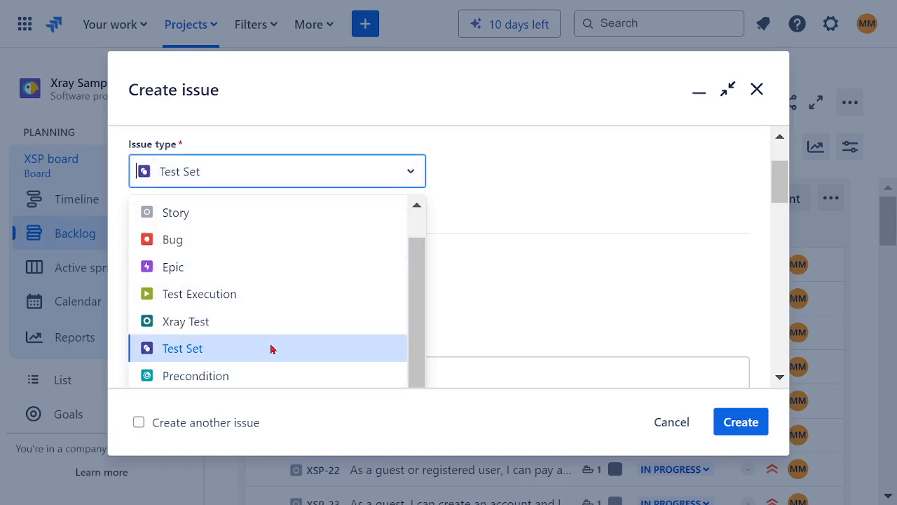
click(209, 377)
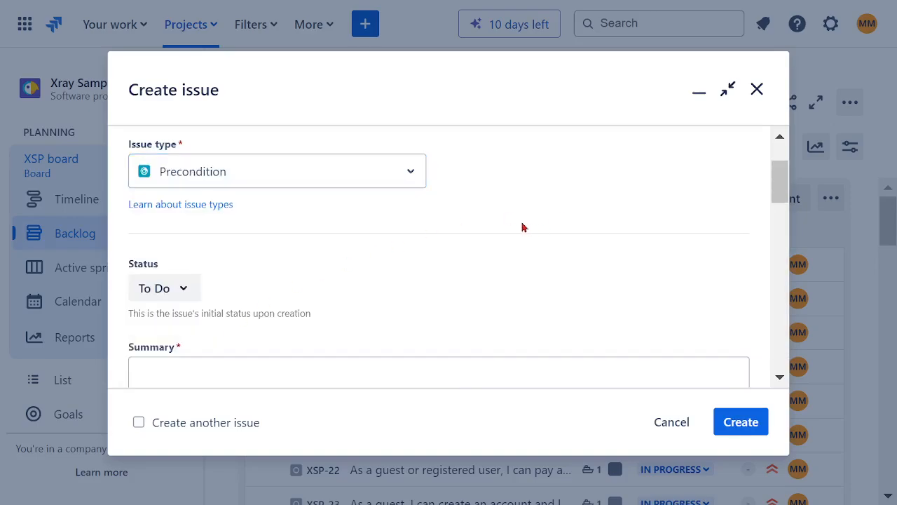
Review the Precondition form's fields, including the Parent choices, Description and Priority options
scroll(516, 241, down, 3)
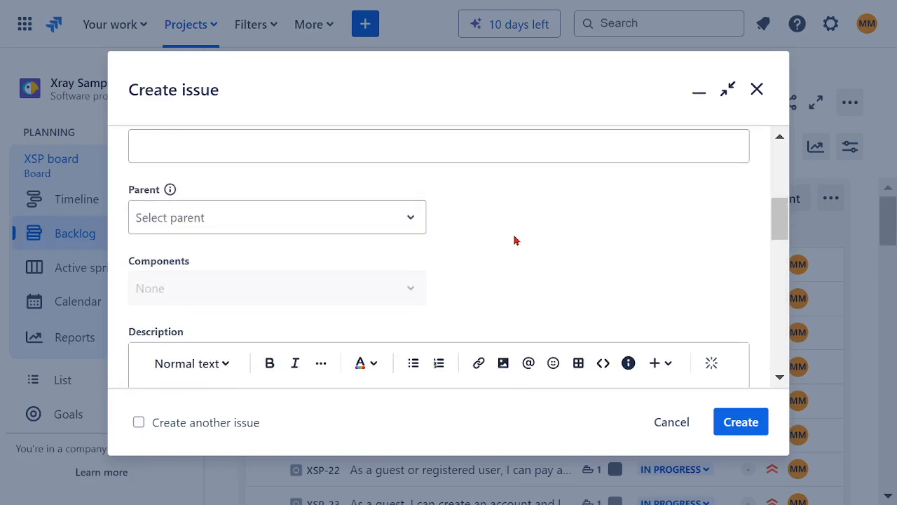
click(375, 219)
click(522, 236)
scroll(549, 225, down, 2)
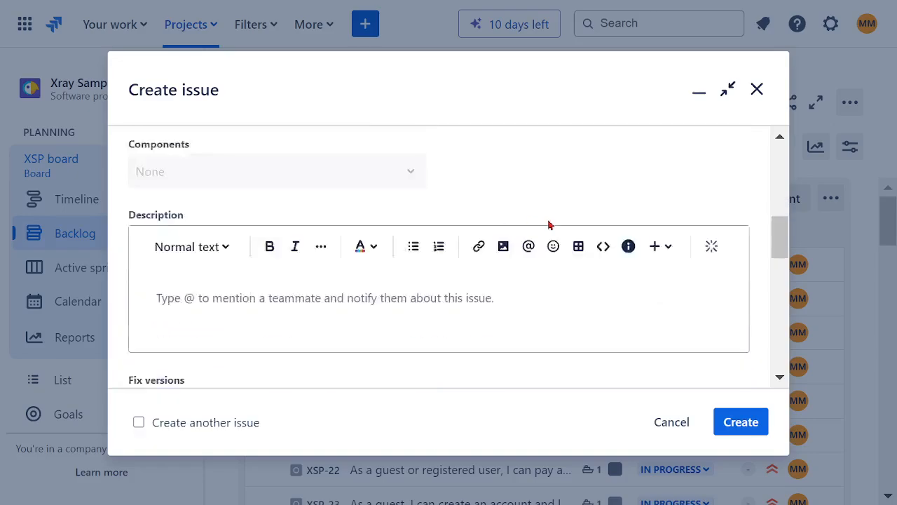
scroll(550, 225, down, 5)
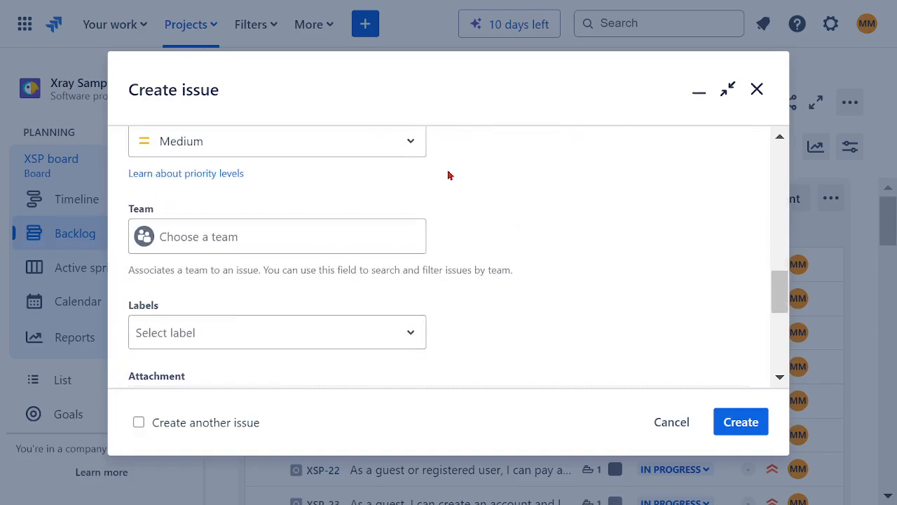
click(417, 150)
Look through the available issue types and change the new issue's type to Test
scroll(671, 228, up, 8)
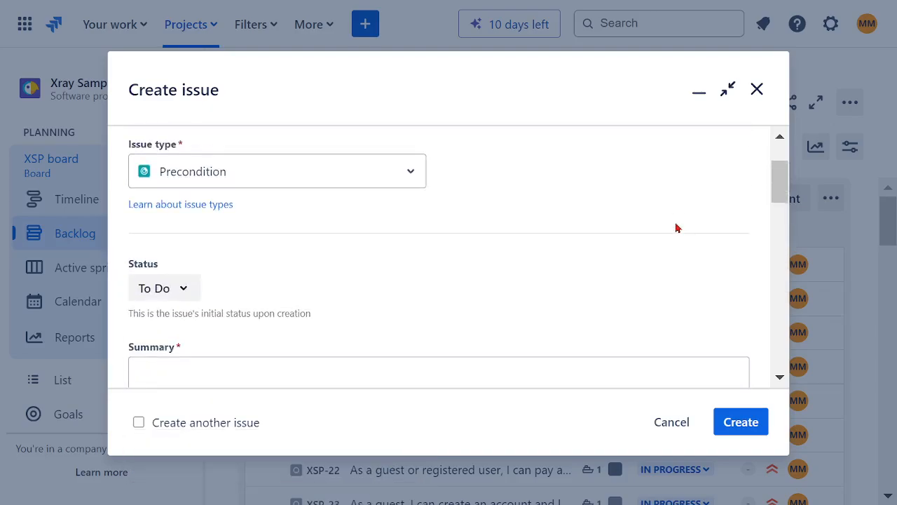
click(412, 175)
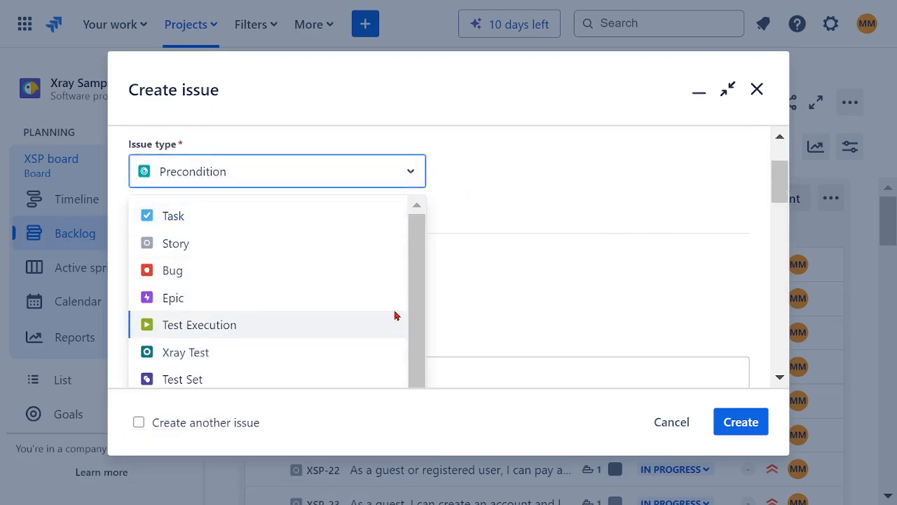
scroll(423, 313, down, 1)
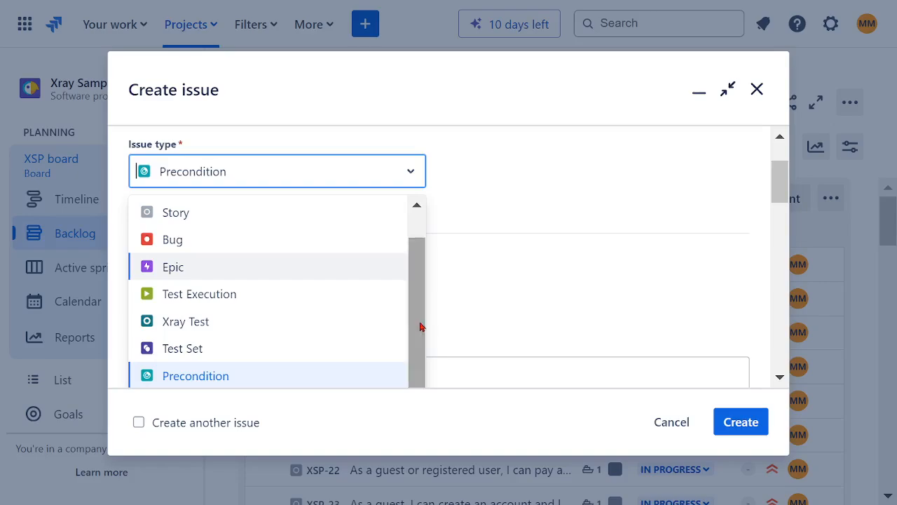
click(460, 300)
scroll(577, 167, down, 1)
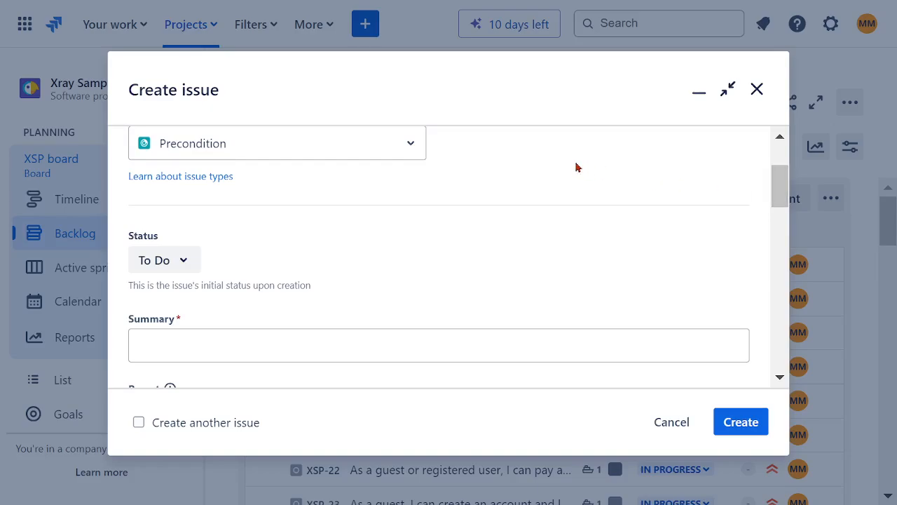
click(419, 151)
scroll(417, 236, down, 1)
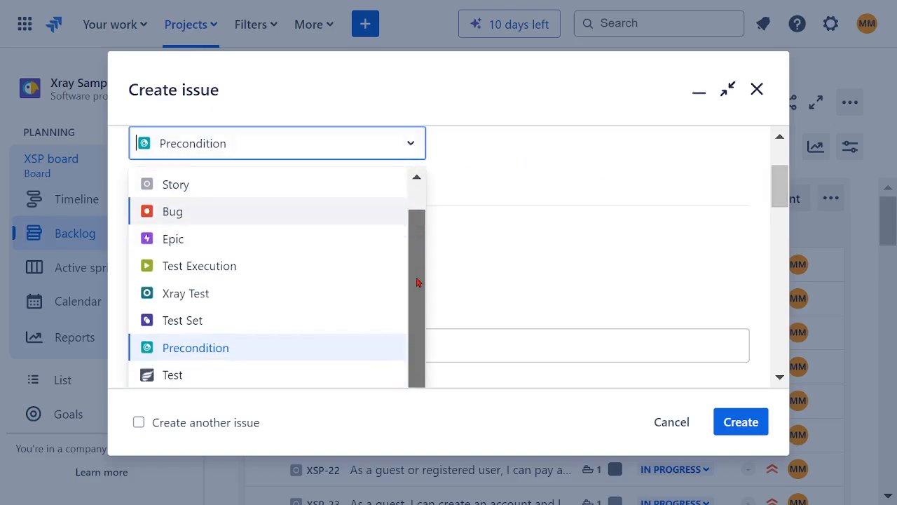
click(172, 374)
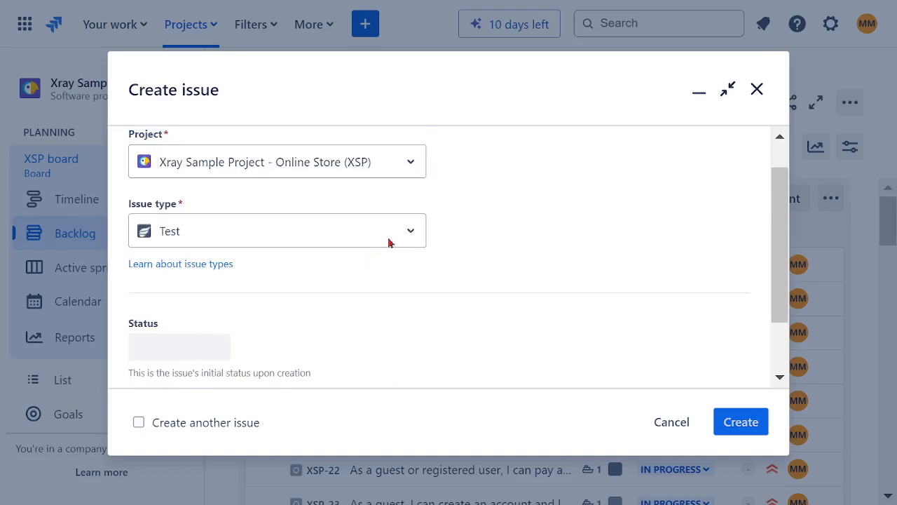
Review the Test form's Summary, Parent and Description fields, including the available parent epics
scroll(513, 211, down, 3)
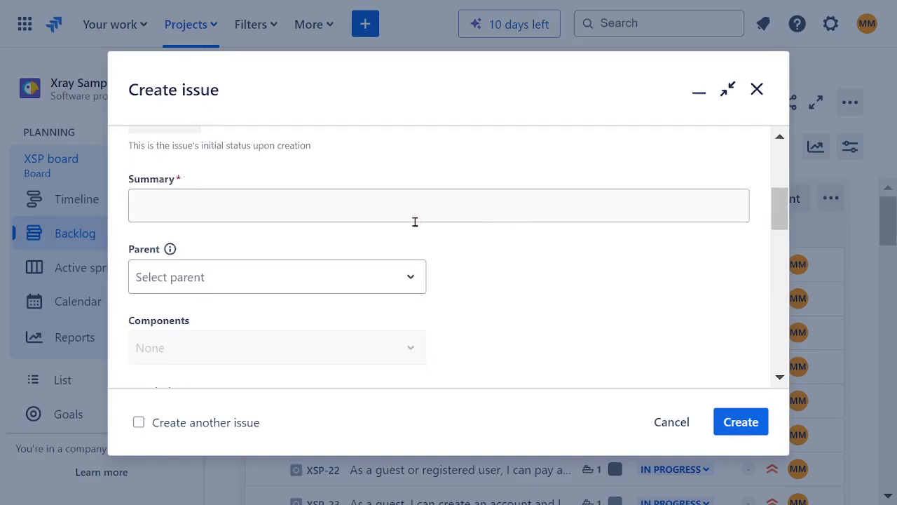
click(274, 206)
click(284, 283)
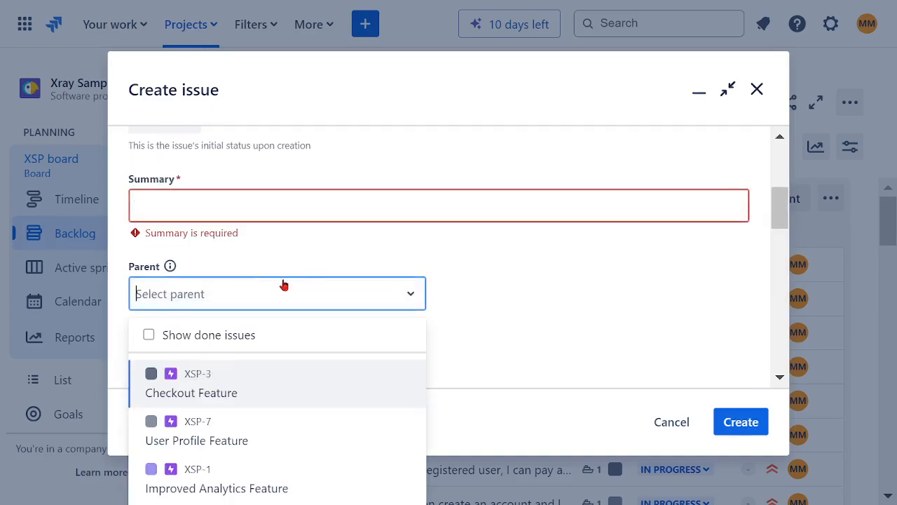
click(482, 299)
scroll(532, 260, down, 3)
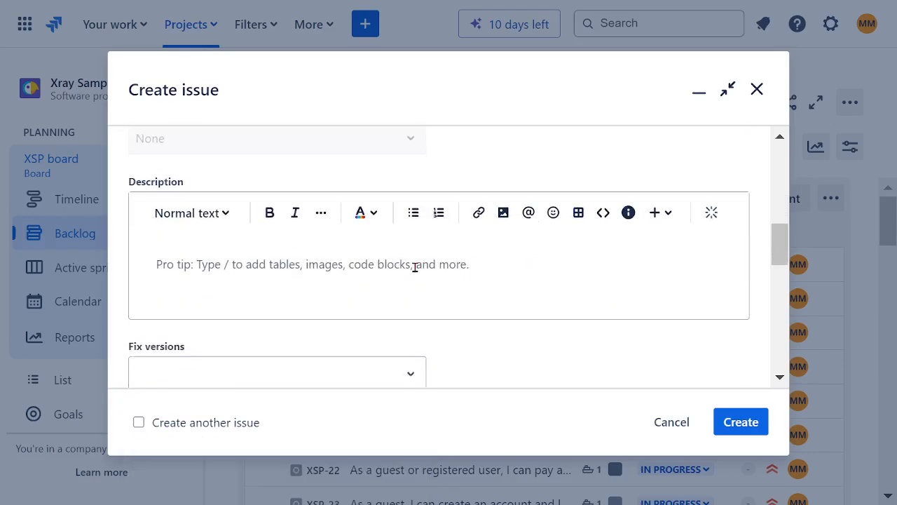
Examine the Test form's Priority and Assignee options, and cancel the issue creation
scroll(536, 255, down, 3)
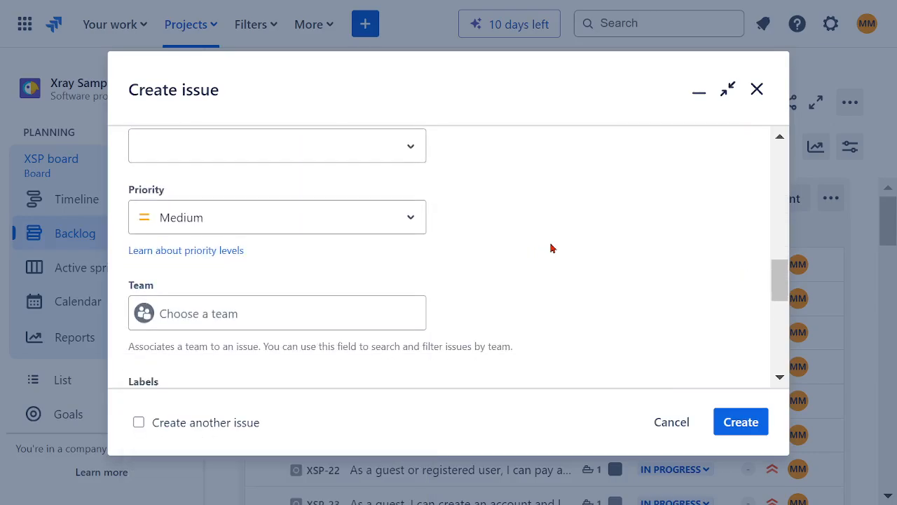
click(396, 226)
click(543, 242)
scroll(563, 228, down, 3)
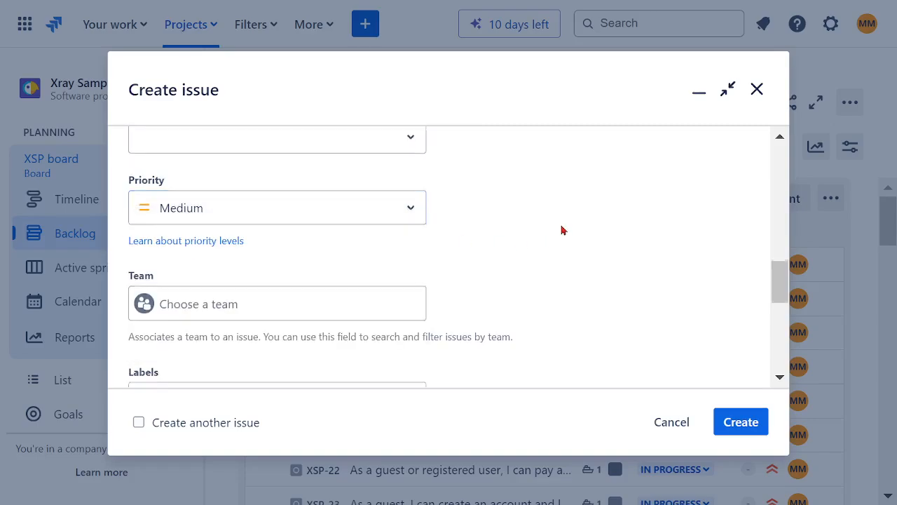
scroll(486, 306, down, 3)
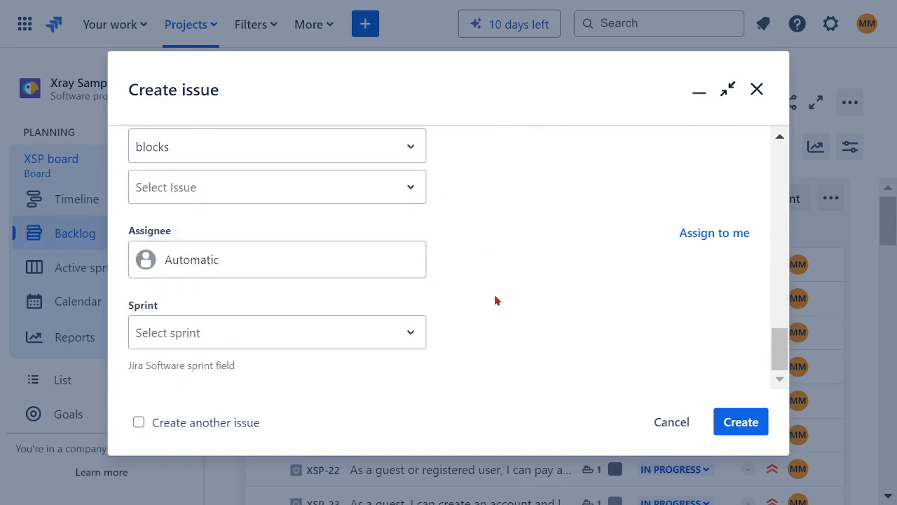
click(219, 261)
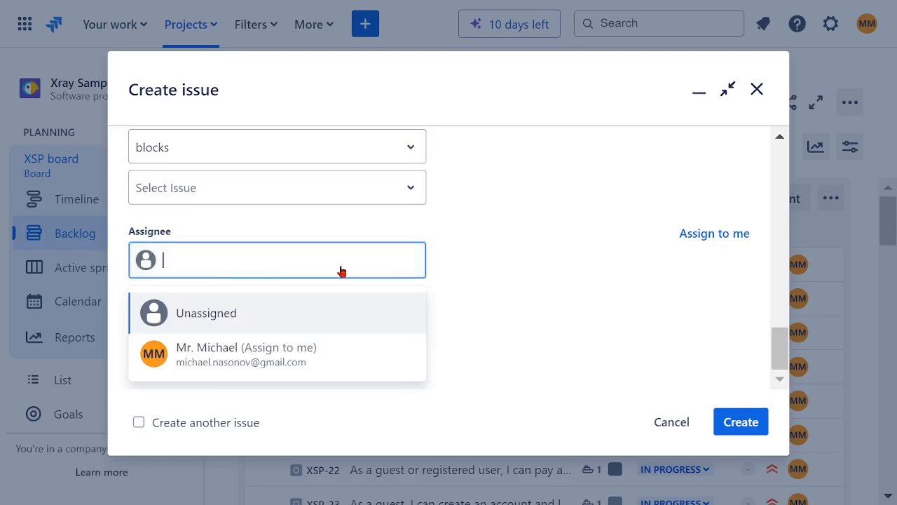
click(527, 240)
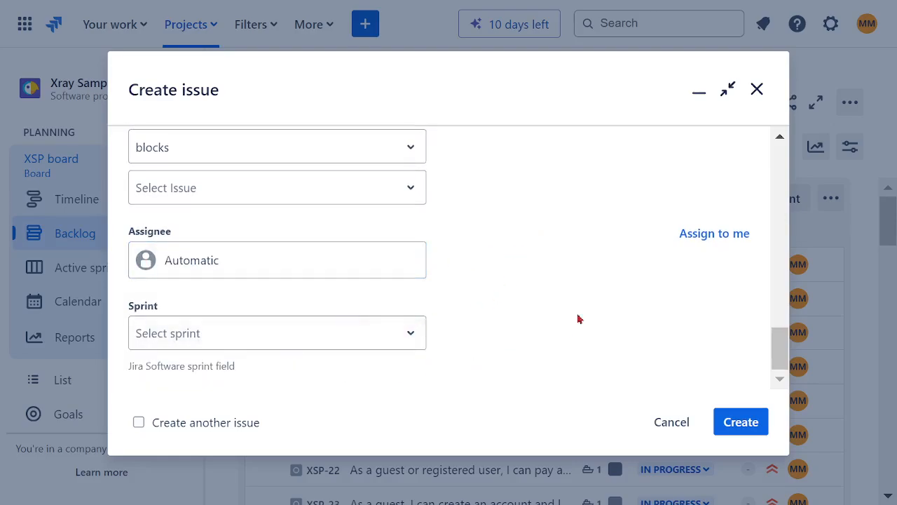
click(670, 424)
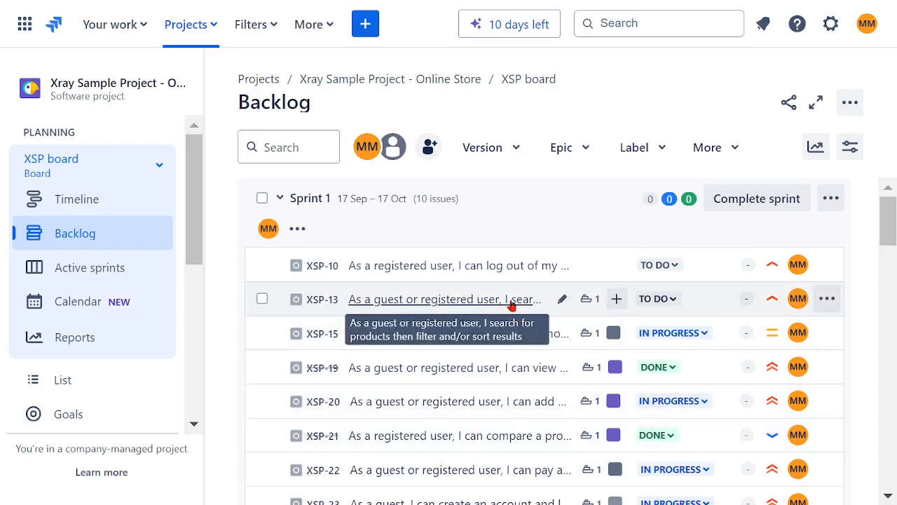
Check the grouping options on the active sprints board and open the project's calendar
click(89, 273)
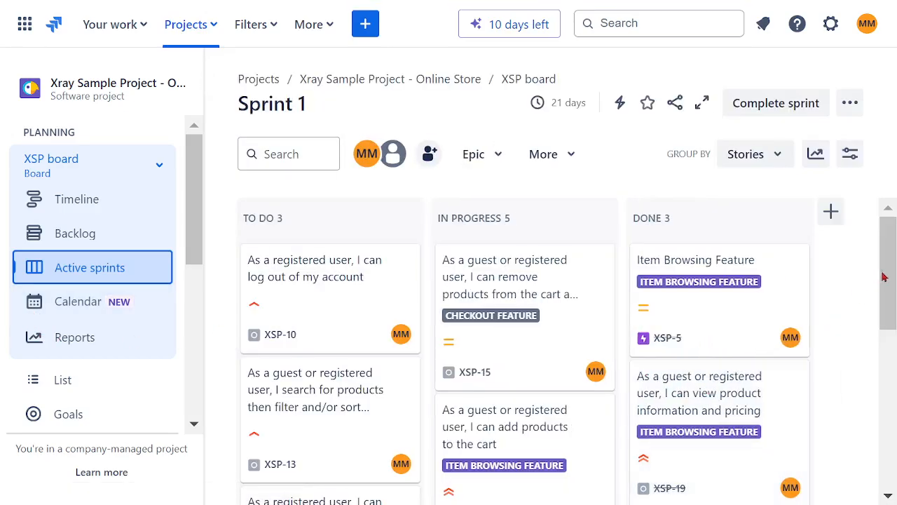
click(779, 156)
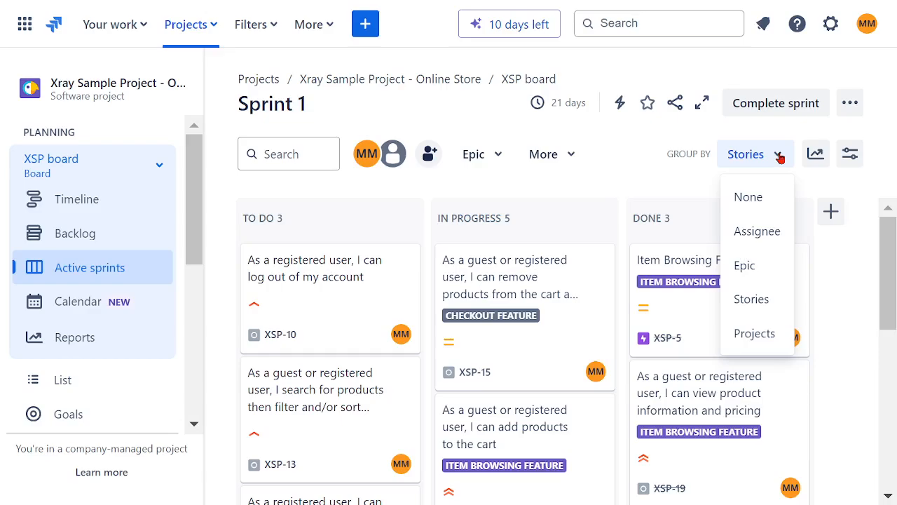
click(780, 157)
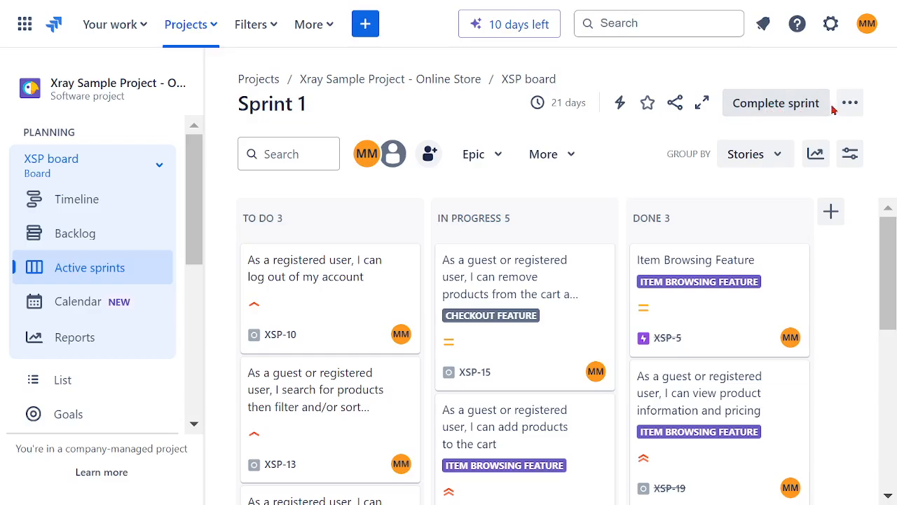
click(77, 304)
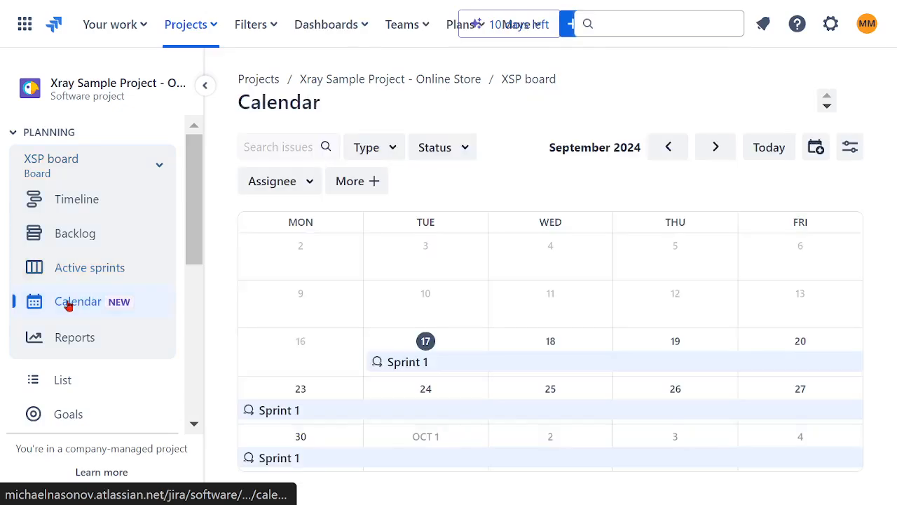
Browse all project reports through Forecast & management and the board choices for them, and return to the project's navigation
click(60, 342)
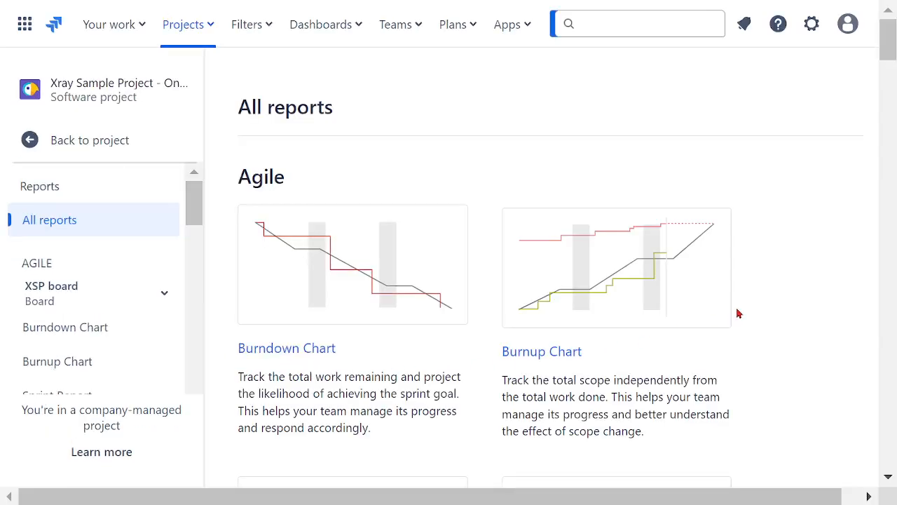
scroll(804, 280, down, 3)
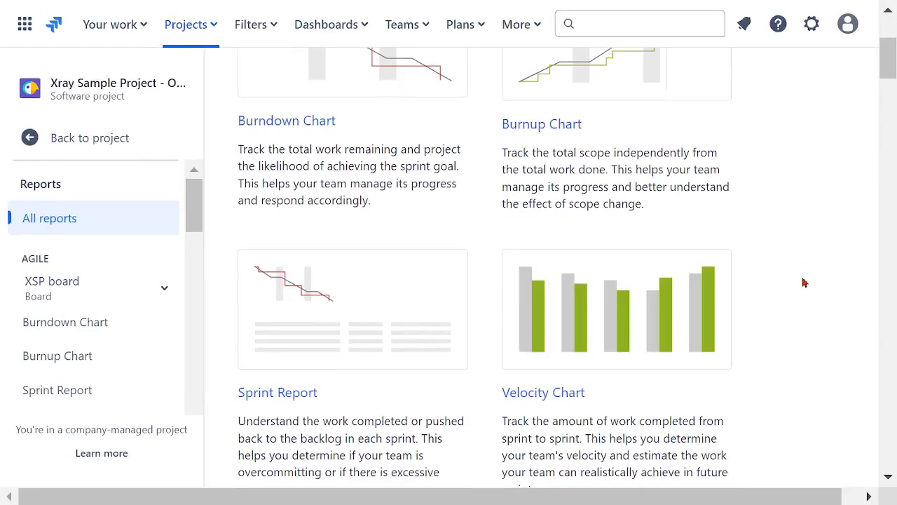
scroll(814, 275, down, 12)
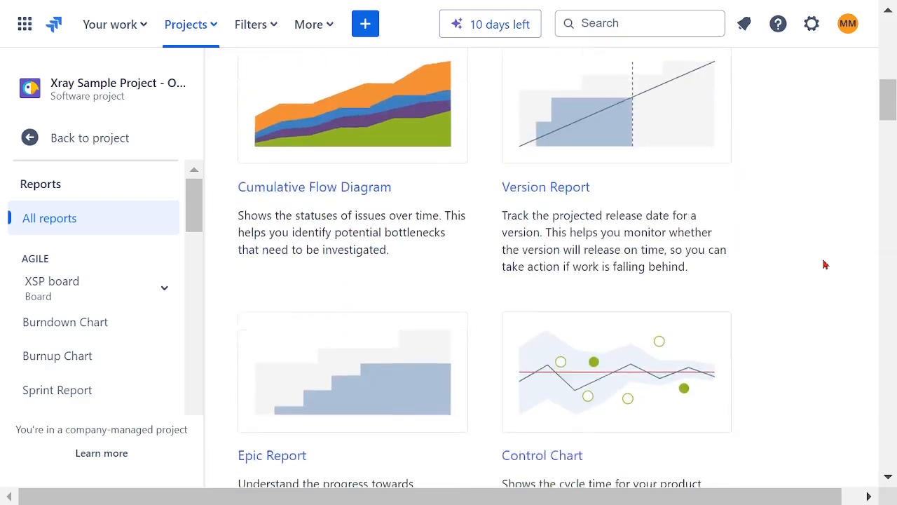
scroll(819, 252, down, 15)
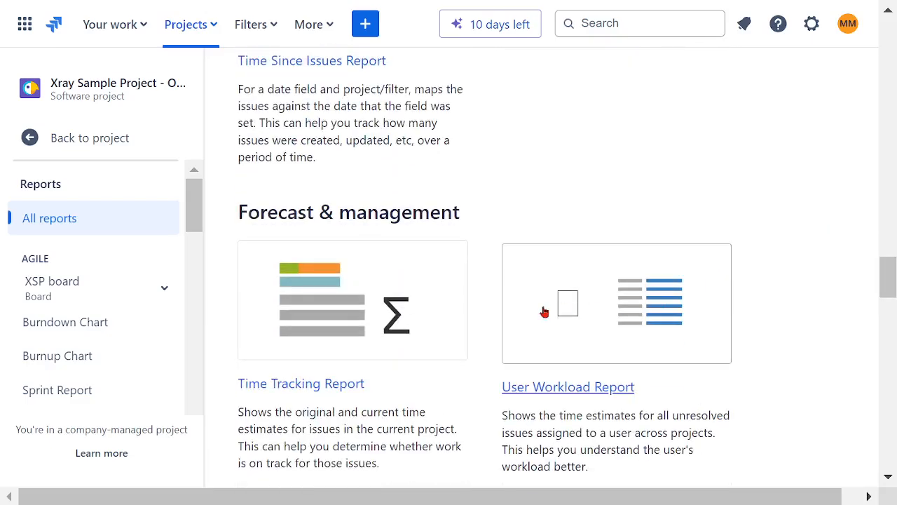
click(51, 290)
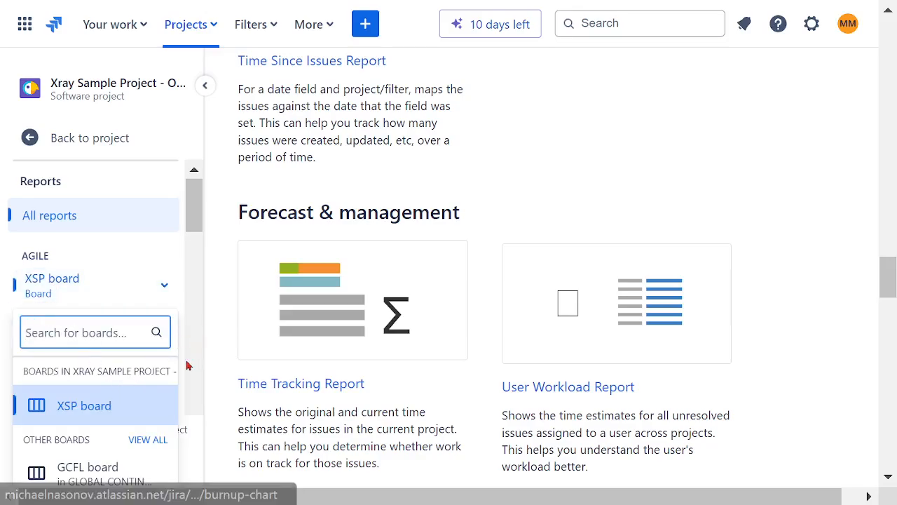
click(118, 144)
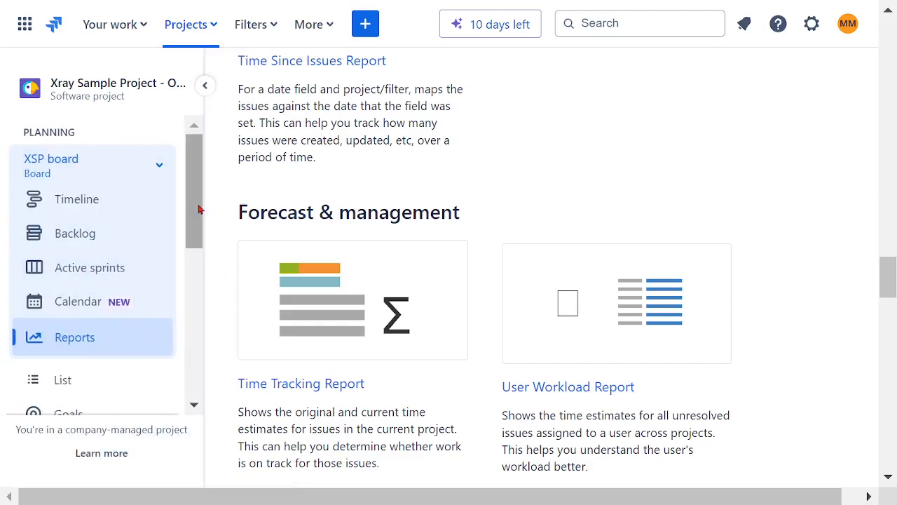
Open the project's backlog, look over the Sprint 1 issues, and check the recent plans available in Jira
scroll(443, 235, up, 2)
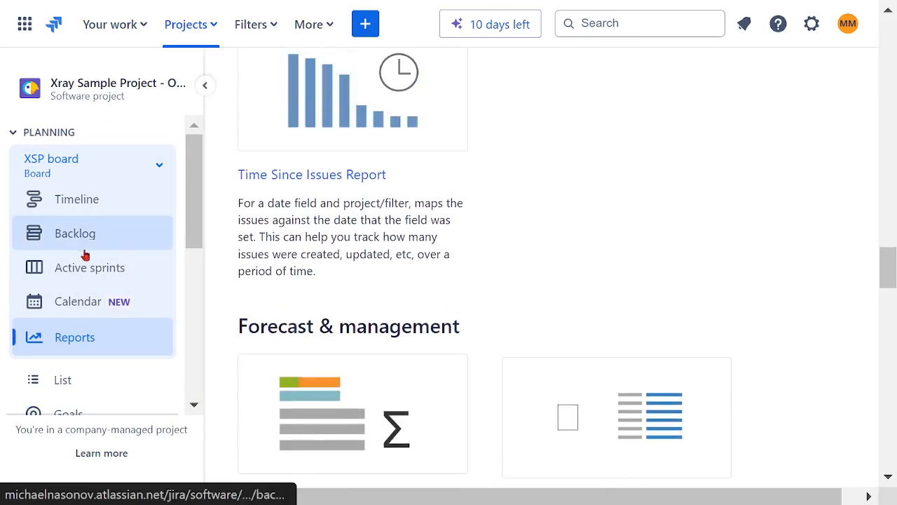
click(66, 234)
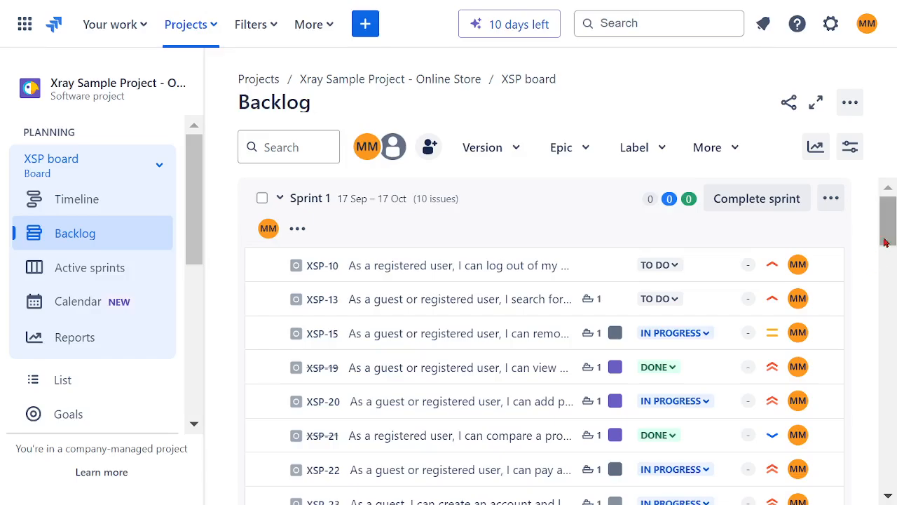
mouse_move(890, 218)
mouse_down()
mouse_move(891, 456)
mouse_move(890, 215)
mouse_up()
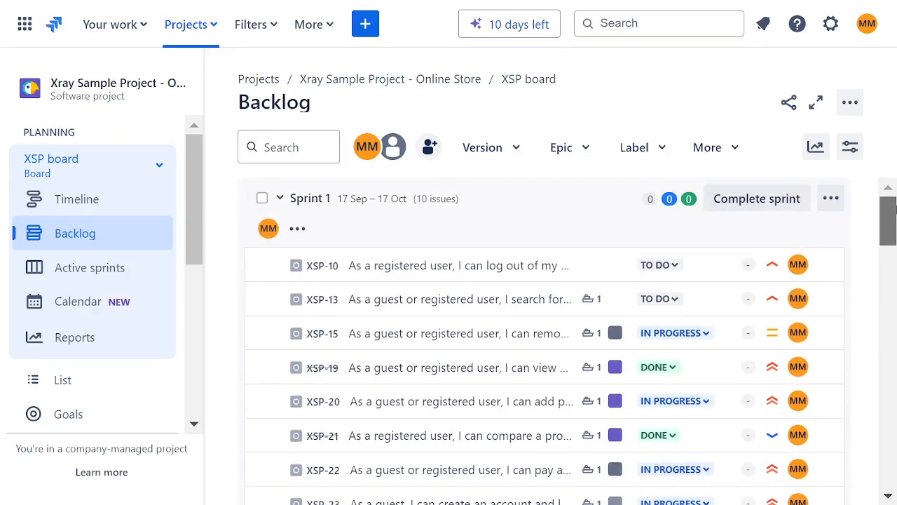
click(328, 31)
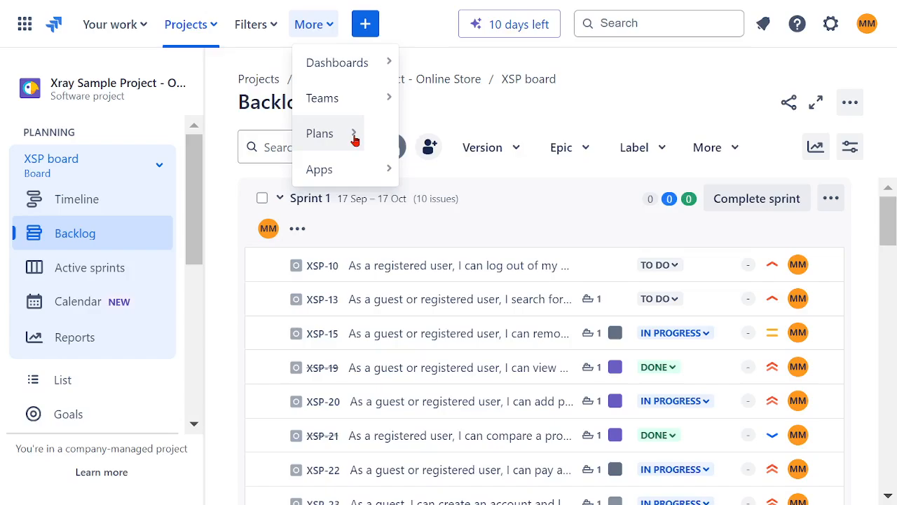
mouse_move(354, 141)
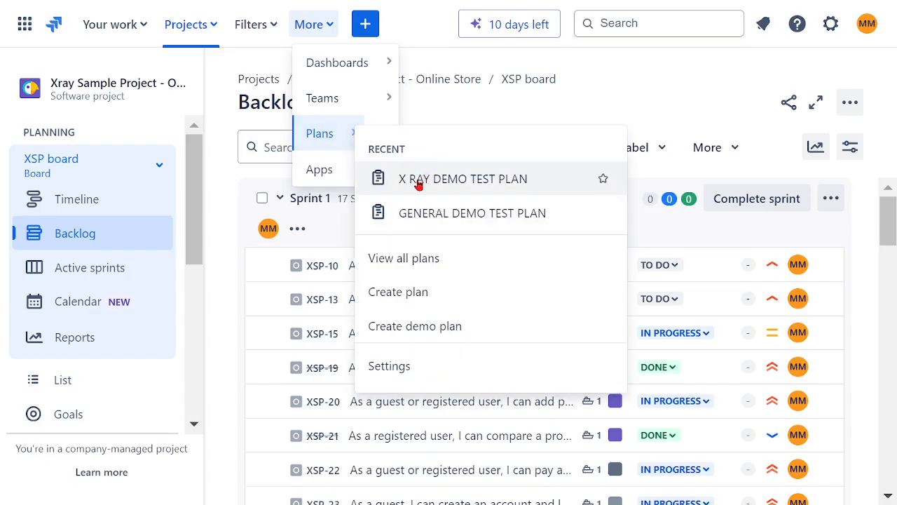
click(442, 112)
Review the issue types offered when creating an issue from the backlog, including the Xray types, and cancel the creation
click(365, 26)
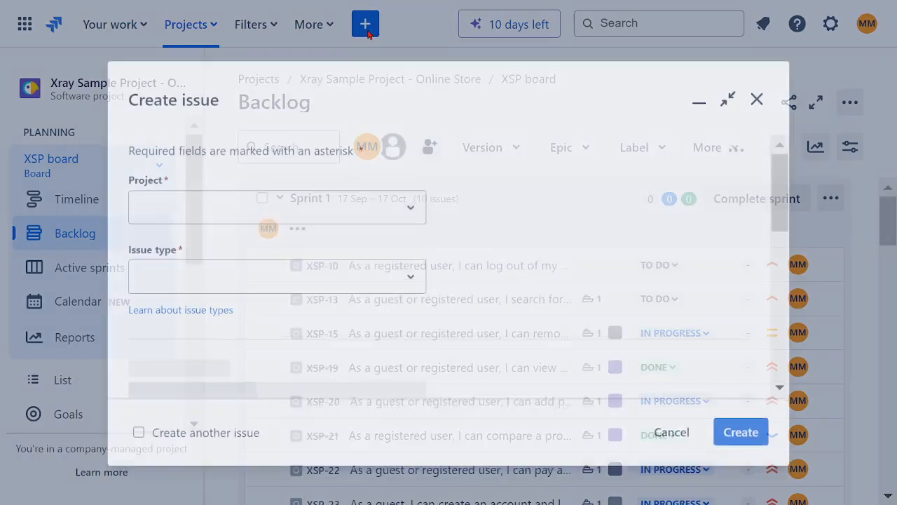
click(411, 155)
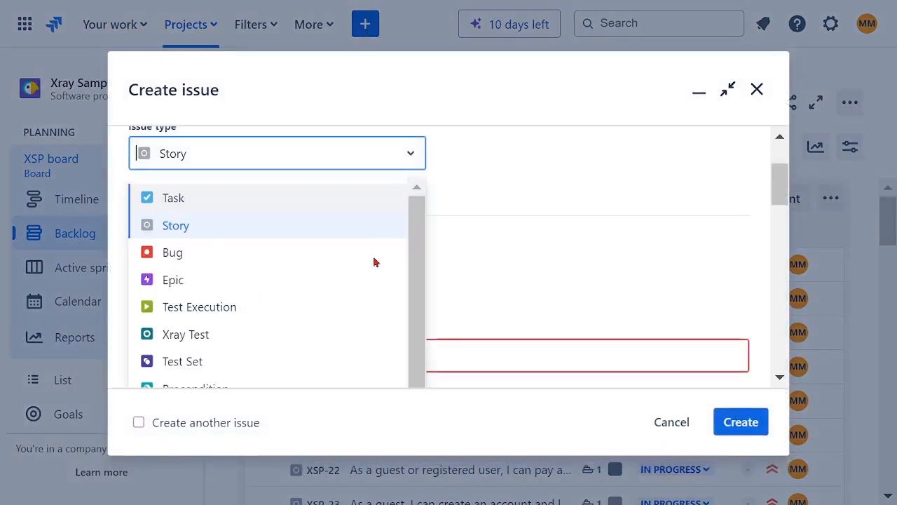
scroll(417, 294, down, 1)
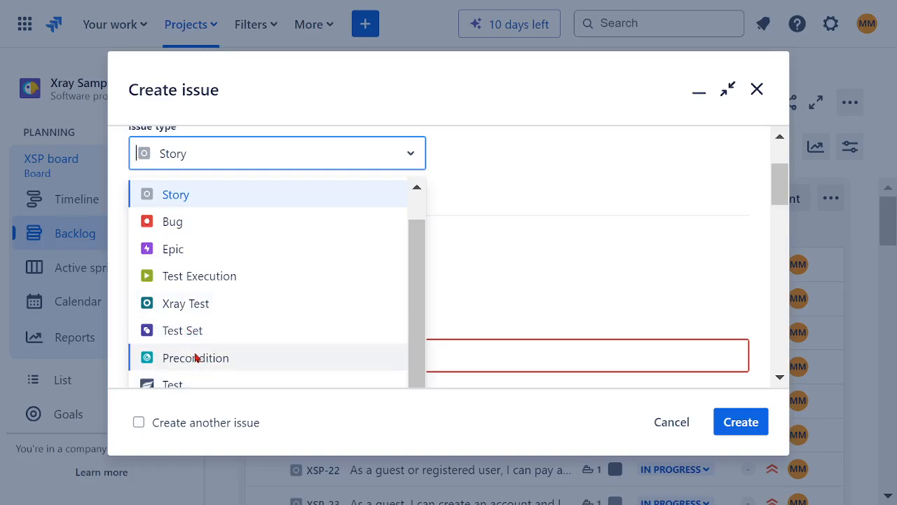
click(560, 236)
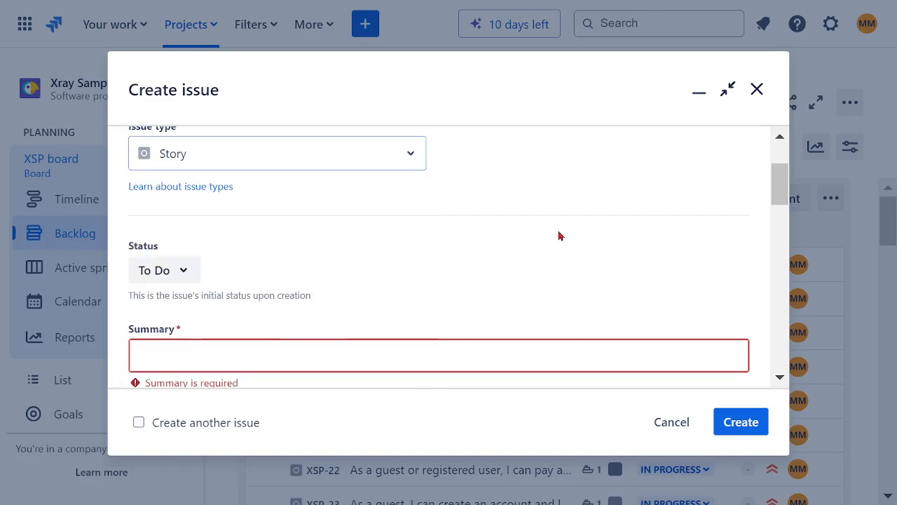
click(672, 423)
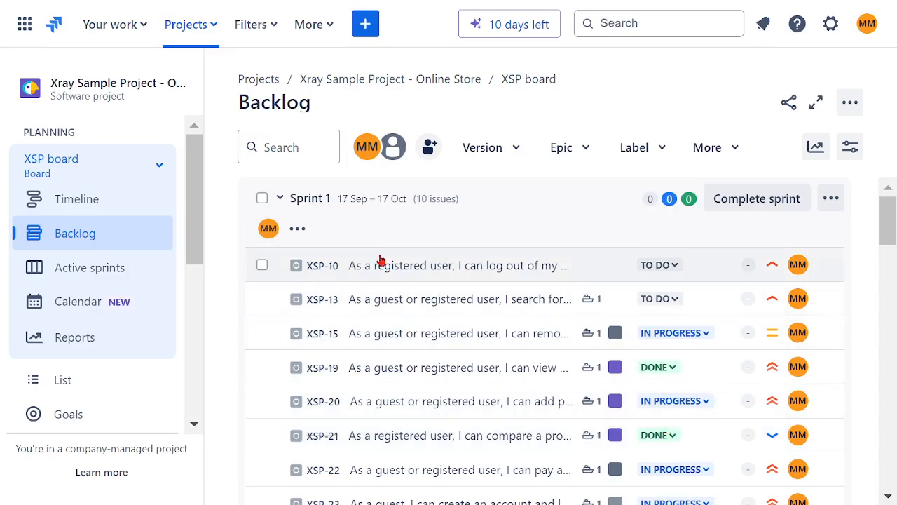
Return to the active sprints board and bring up the issue type choices in a new issue form
mouse_move(893, 223)
mouse_down()
mouse_move(892, 461)
mouse_move(894, 223)
mouse_up()
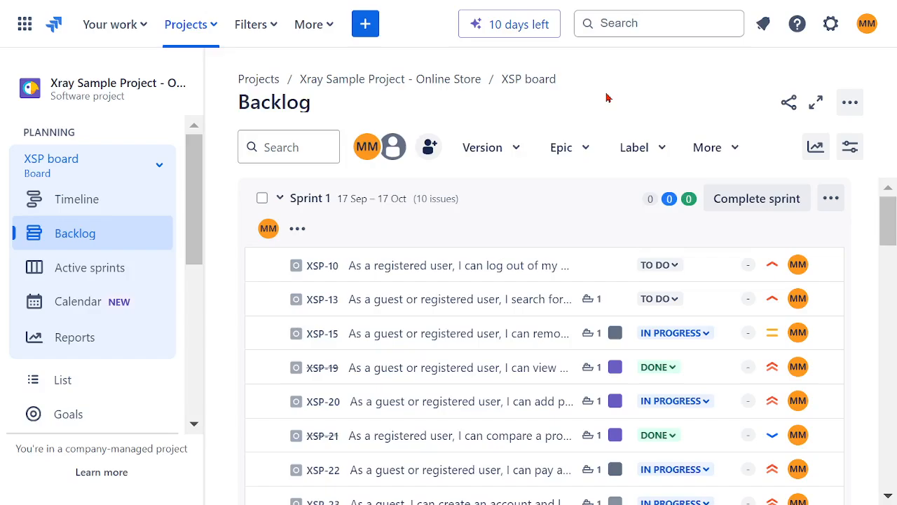
click(88, 268)
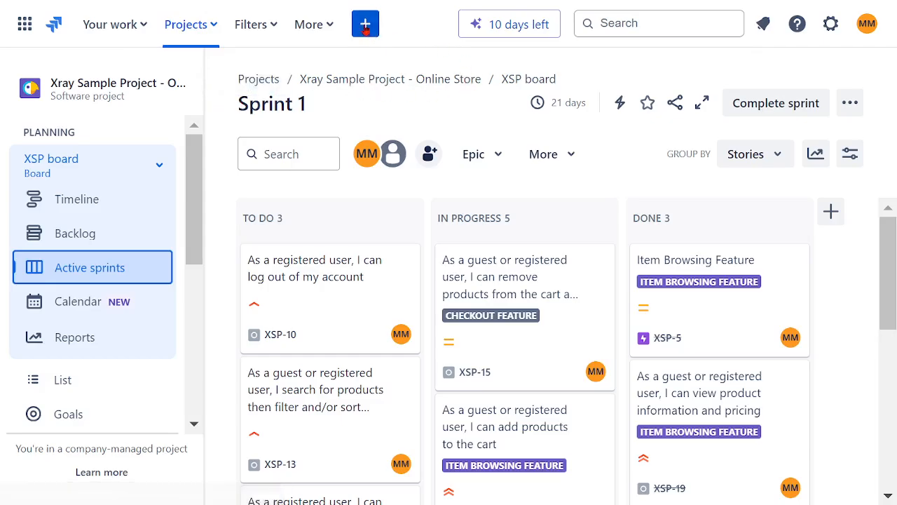
key(c)
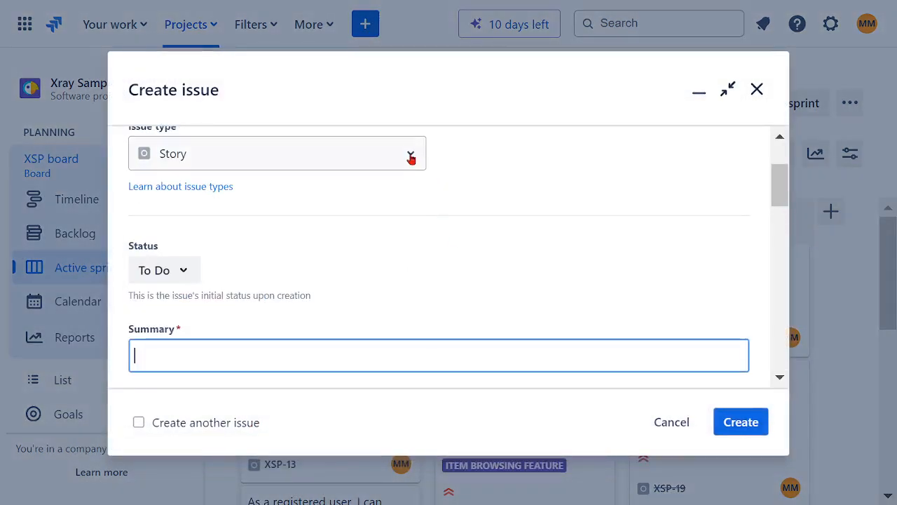
click(410, 156)
scroll(419, 232, down, 1)
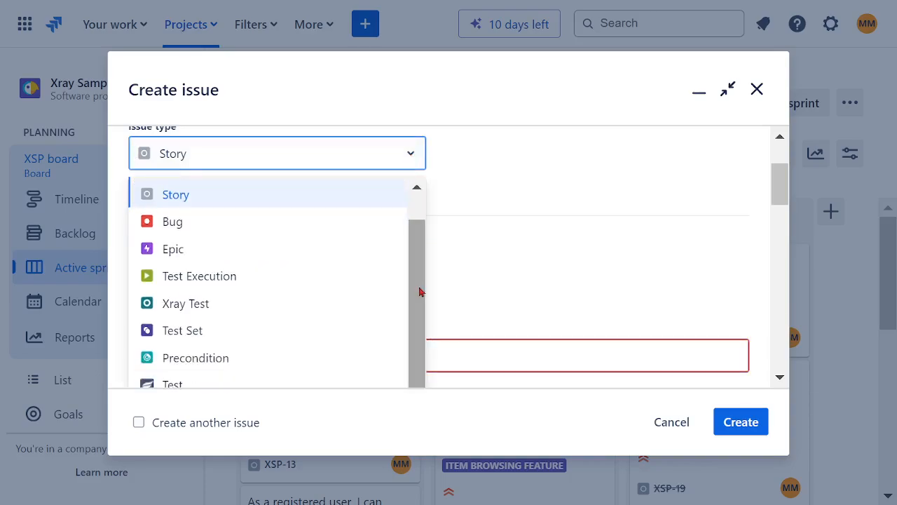